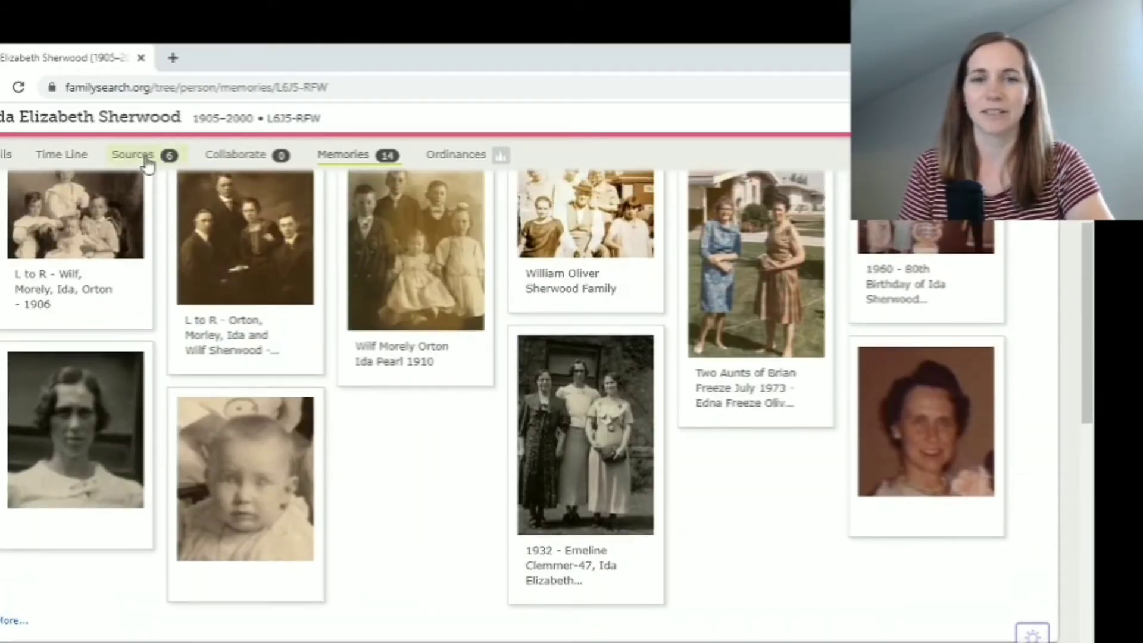
Review Ida's details and vital information, then return to her memories
{"action": "scroll", "coordinate": [336, 538], "scroll_direction": "down", "scroll_amount": 4}
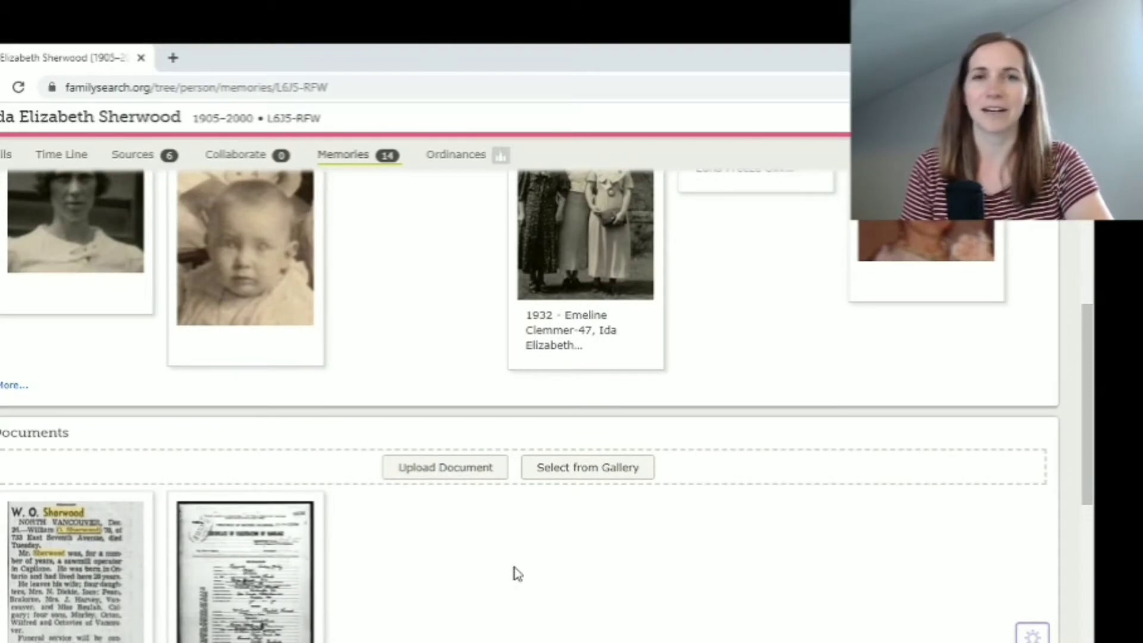
{"action": "scroll", "coordinate": [517, 573], "scroll_direction": "down", "scroll_amount": 2}
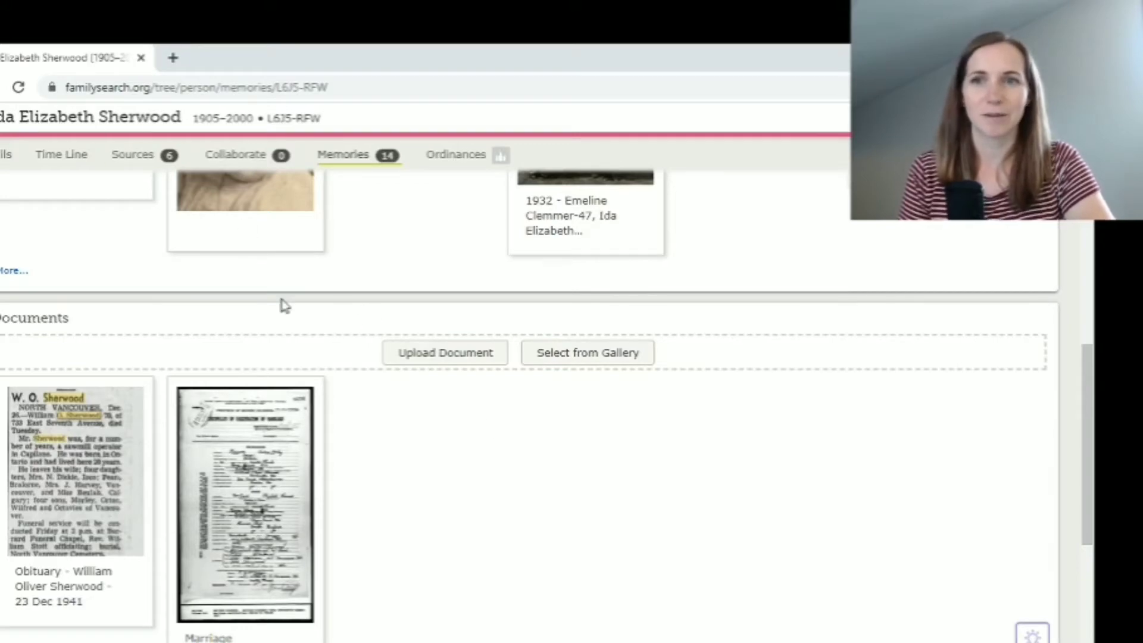
{"action": "scroll", "coordinate": [393, 462], "scroll_direction": "up", "scroll_amount": 10}
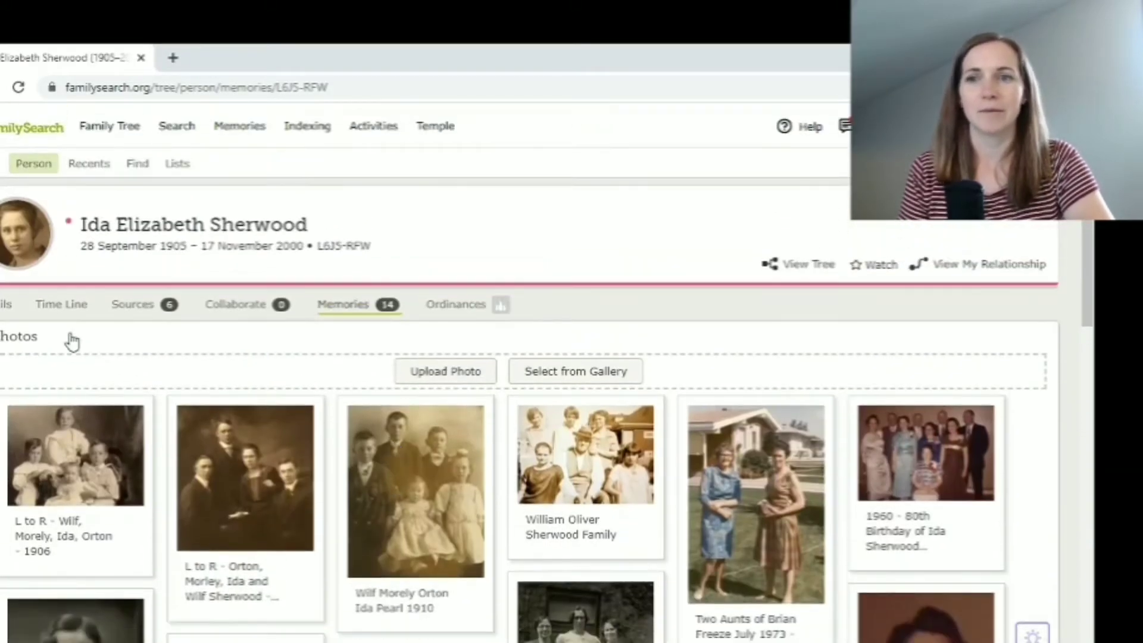
{"action": "left_click", "coordinate": [6, 304]}
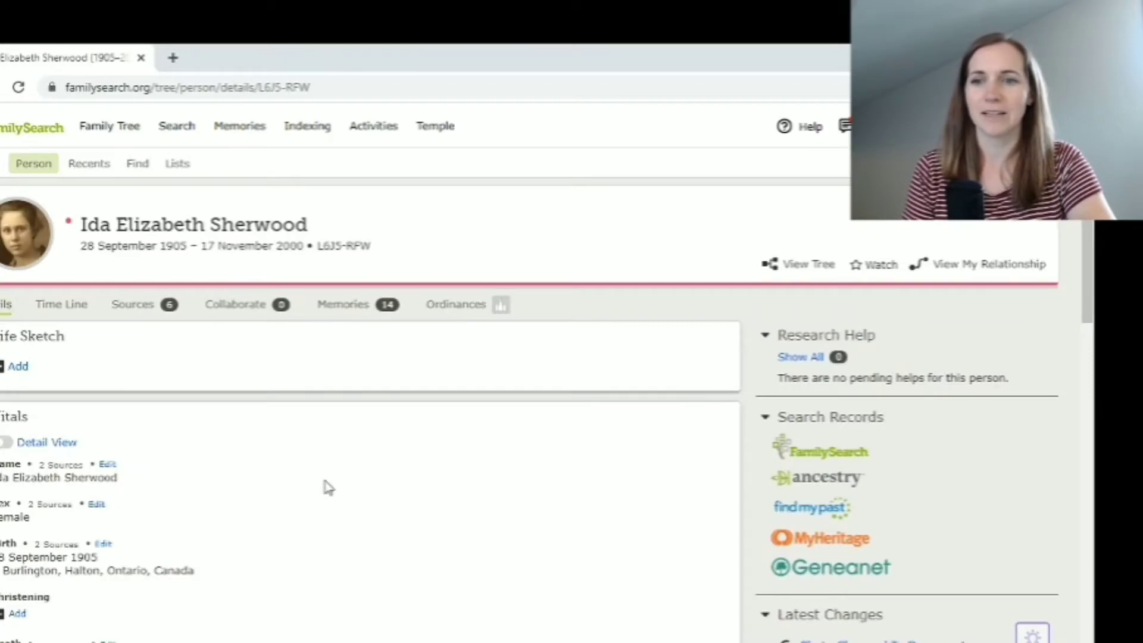
{"action": "scroll", "coordinate": [333, 494], "scroll_direction": "down", "scroll_amount": 3}
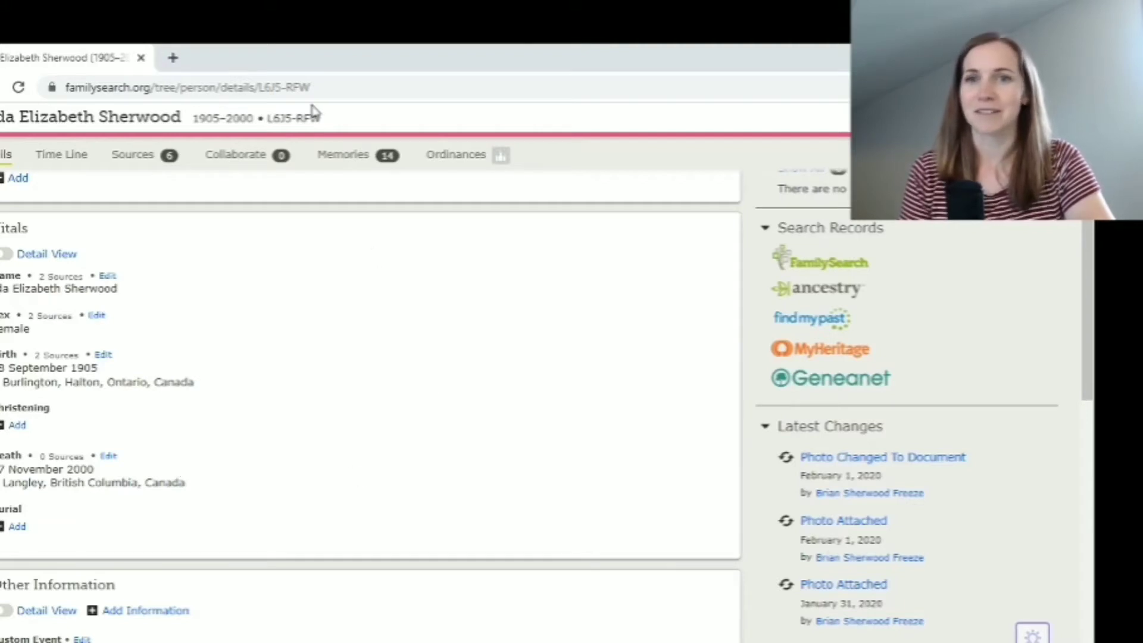
{"action": "left_click", "coordinate": [357, 158]}
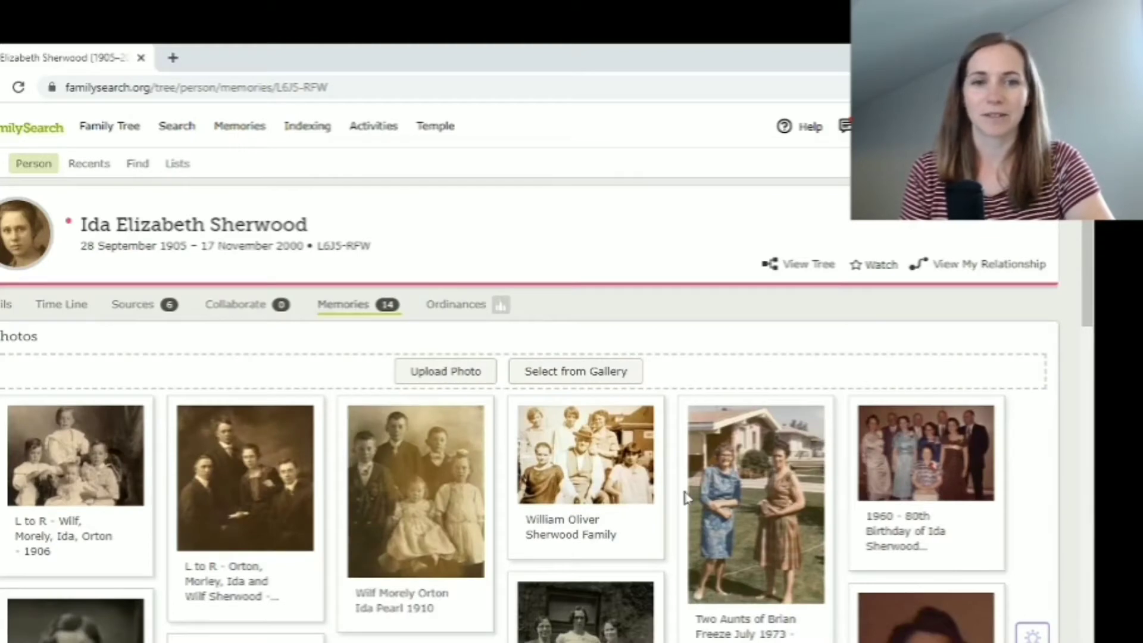
Upload the 2000 obituary image from the Downloads folder to Ida's Documents
{"action": "scroll", "coordinate": [688, 506], "scroll_direction": "down", "scroll_amount": 3}
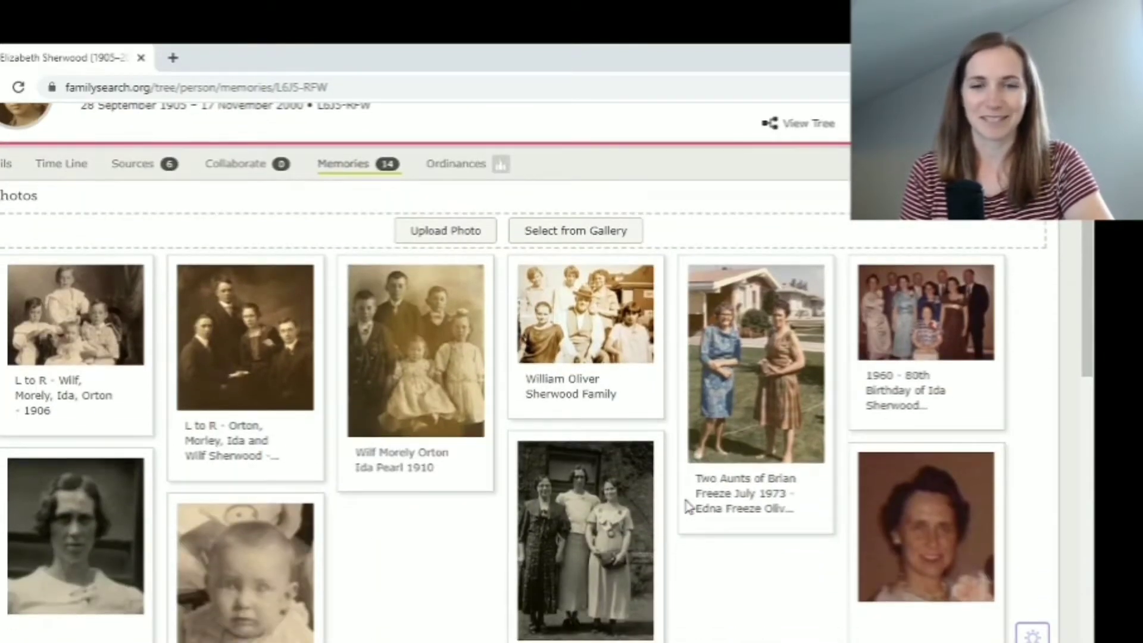
{"action": "scroll", "coordinate": [687, 506], "scroll_direction": "down", "scroll_amount": 3}
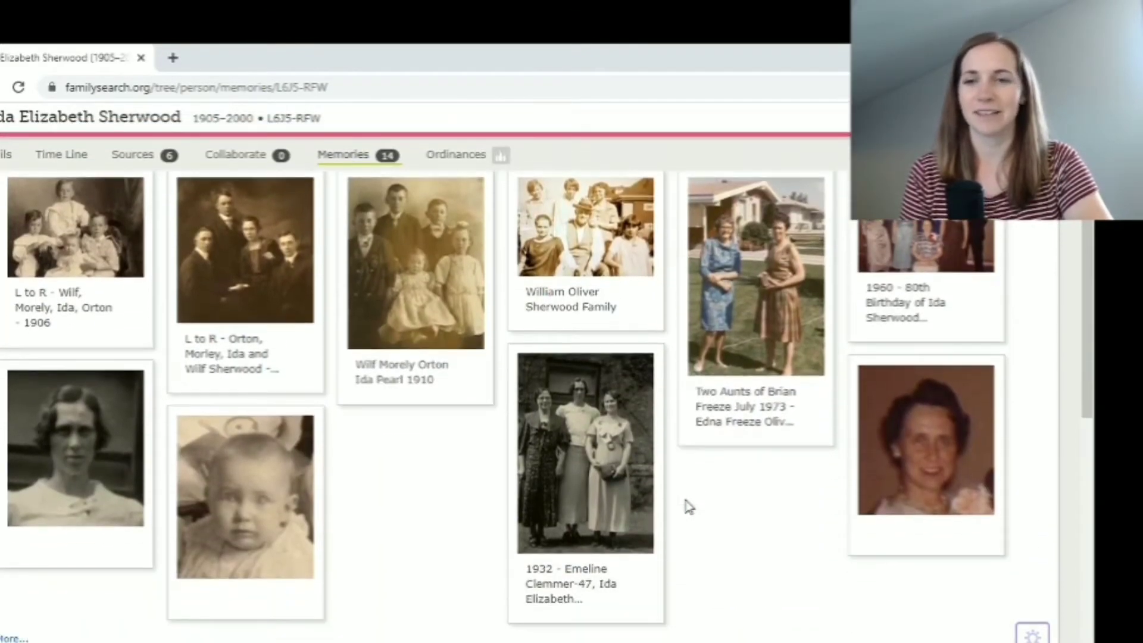
{"action": "scroll", "coordinate": [688, 506], "scroll_direction": "down", "scroll_amount": 7}
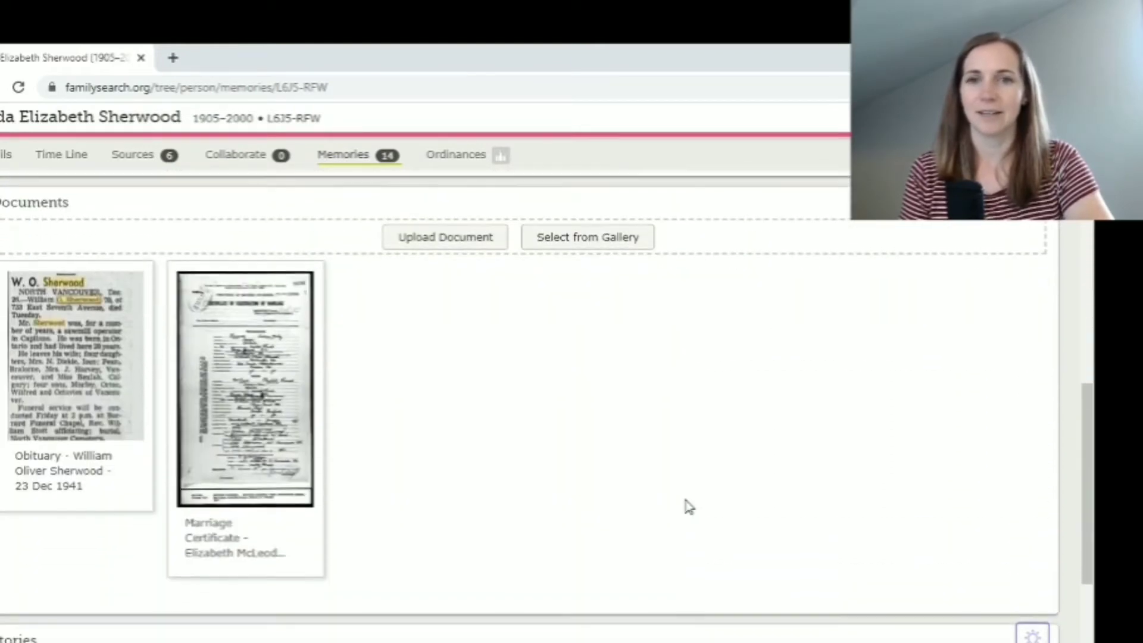
{"action": "left_click", "coordinate": [446, 241]}
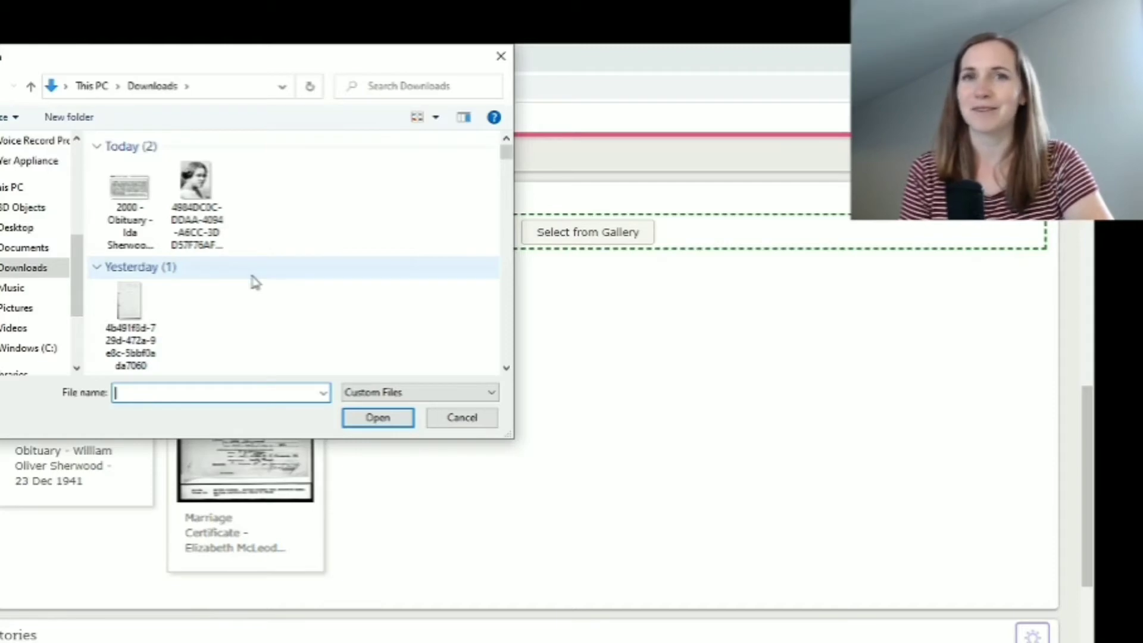
{"action": "double_click", "coordinate": [128, 204]}
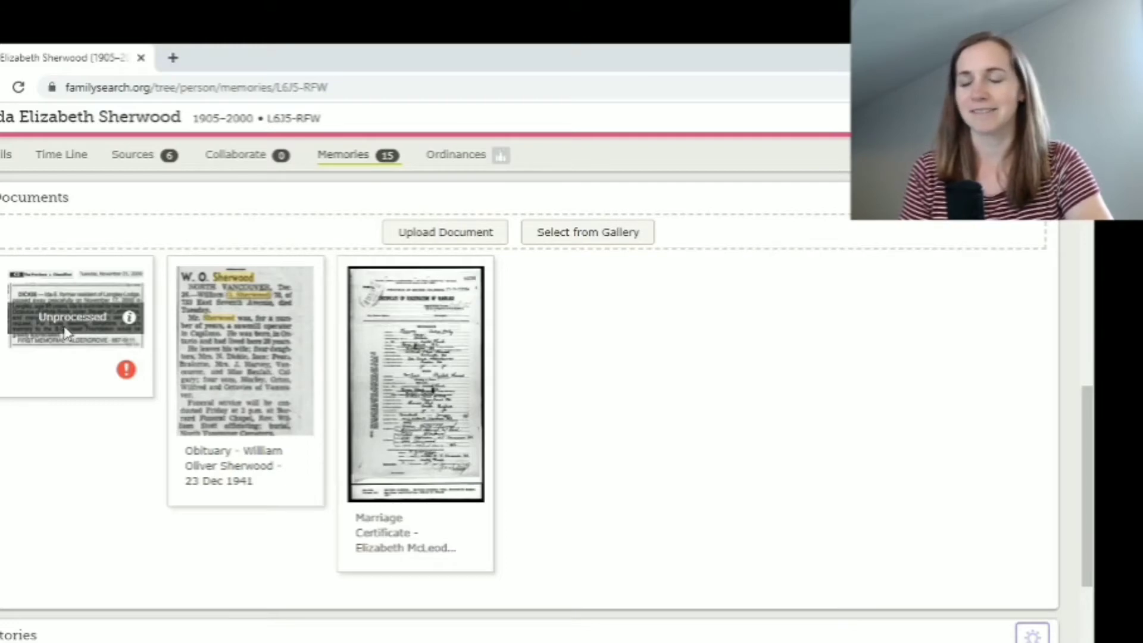
{"action": "left_click", "coordinate": [92, 291]}
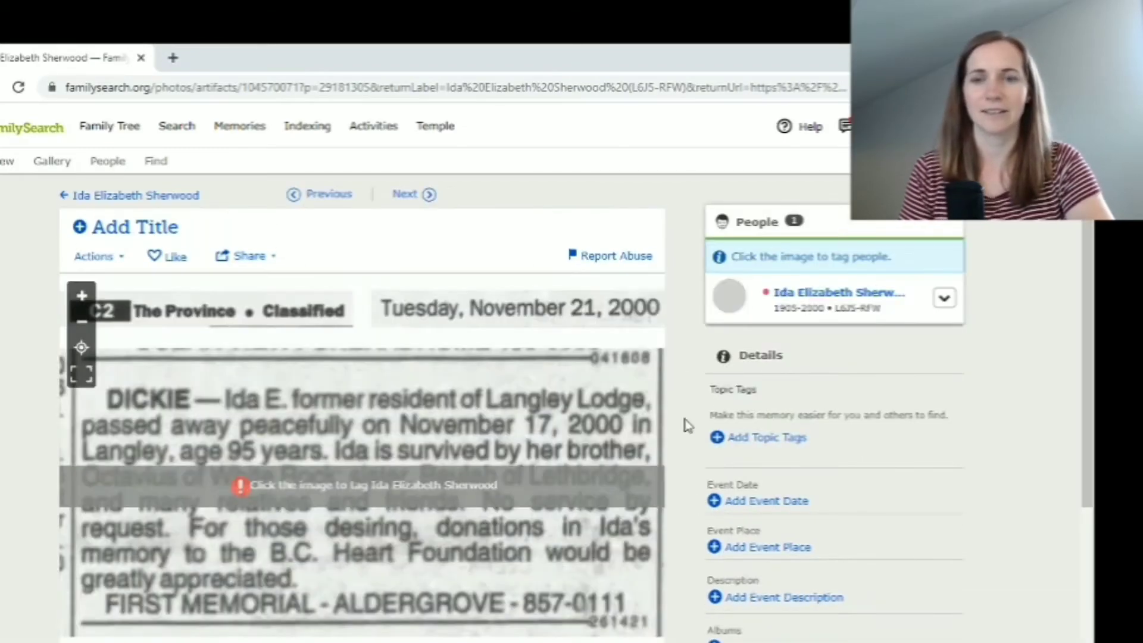
{"action": "left_click", "coordinate": [166, 226]}
{"action": "type", "text": "Obi"}
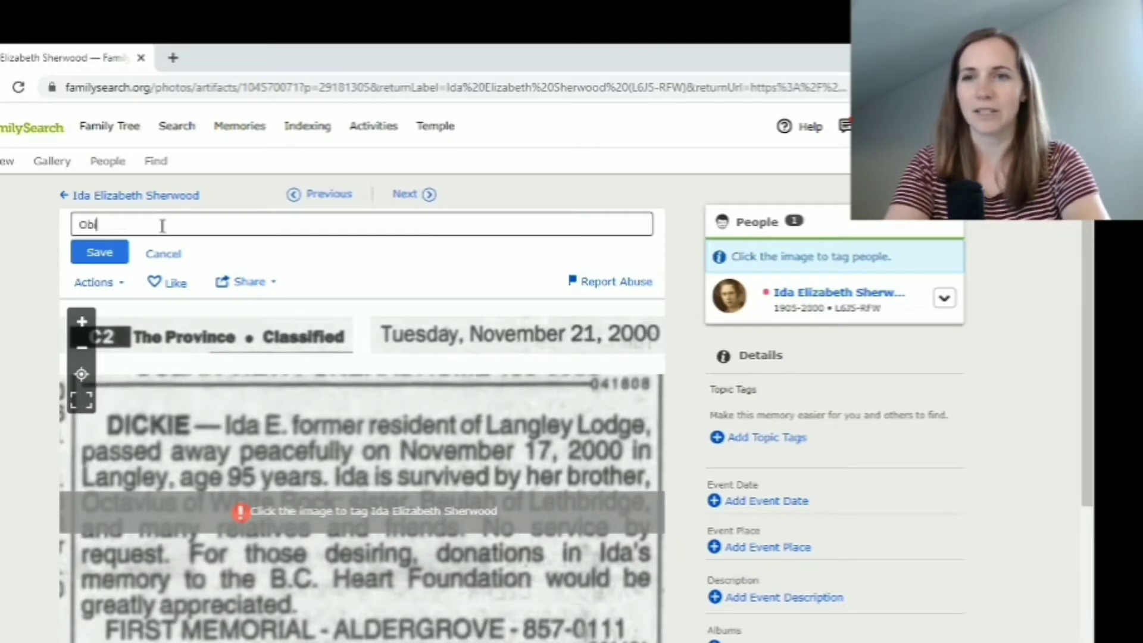
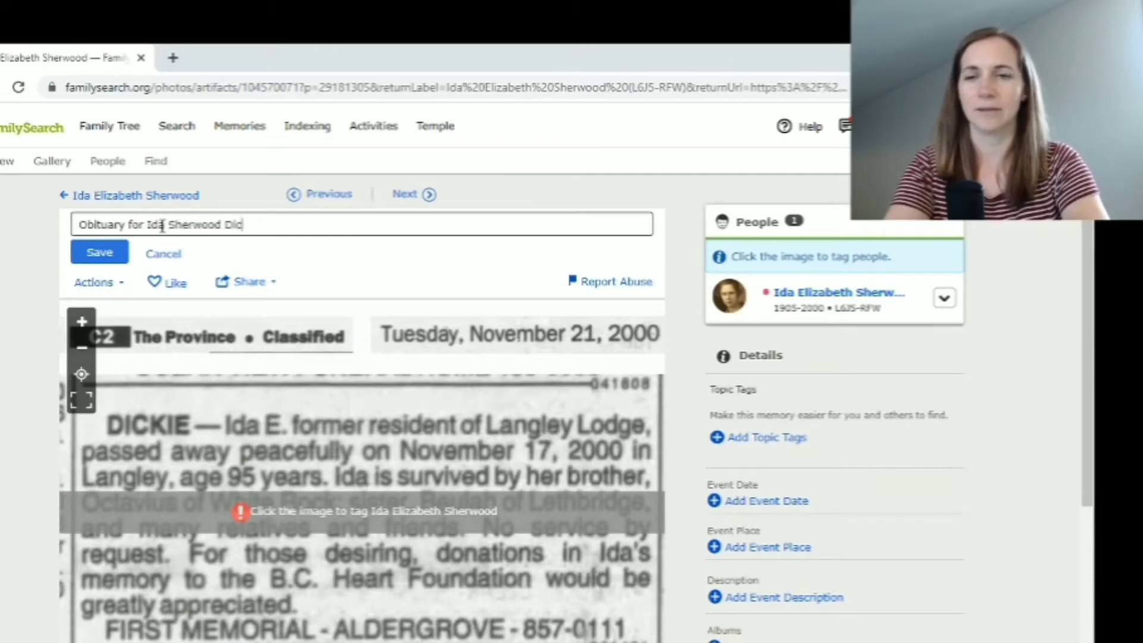
{"action": "left_click", "coordinate": [100, 253]}
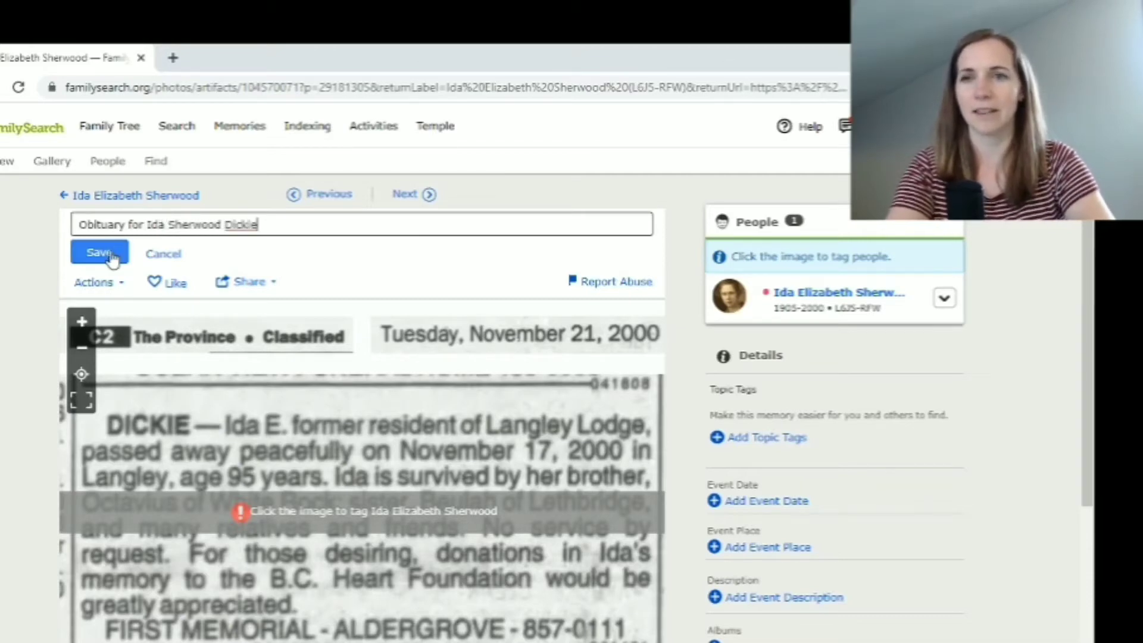
Add and save the Obituary topic tag on the clipping memory
{"action": "left_click", "coordinate": [790, 441]}
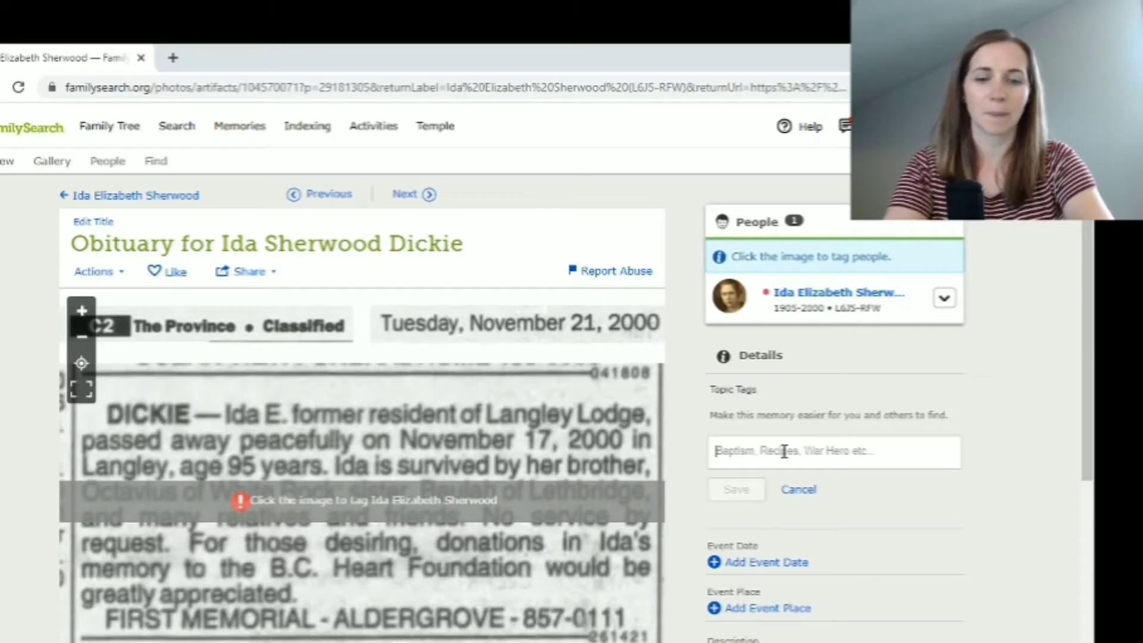
{"action": "type", "text": "Obituary"}
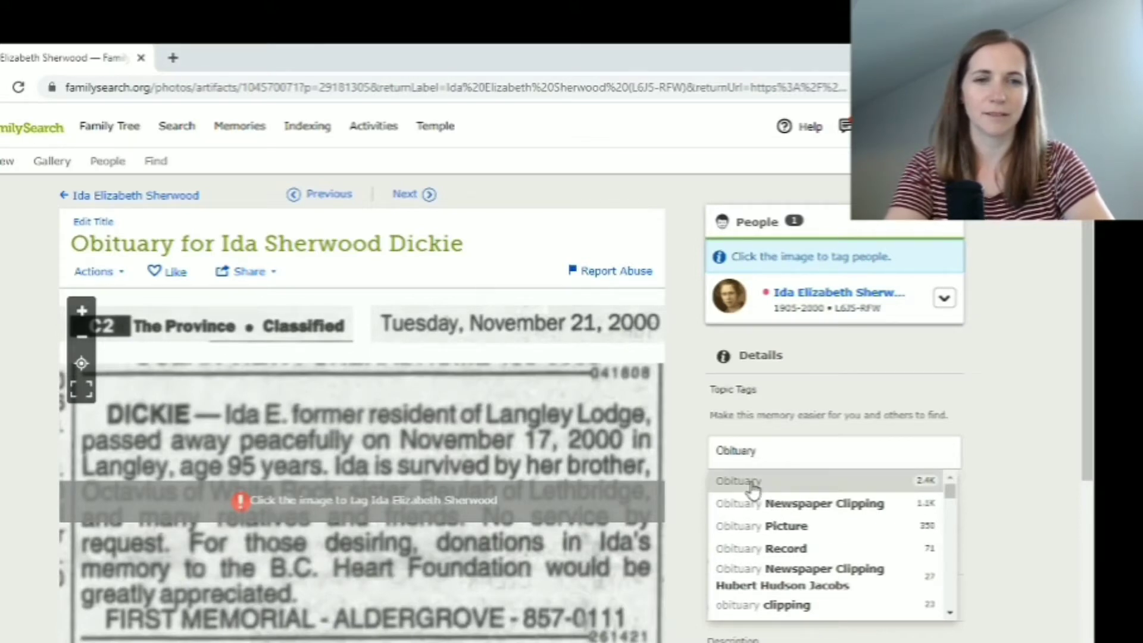
{"action": "left_click", "coordinate": [752, 484]}
{"action": "left_click", "coordinate": [741, 489]}
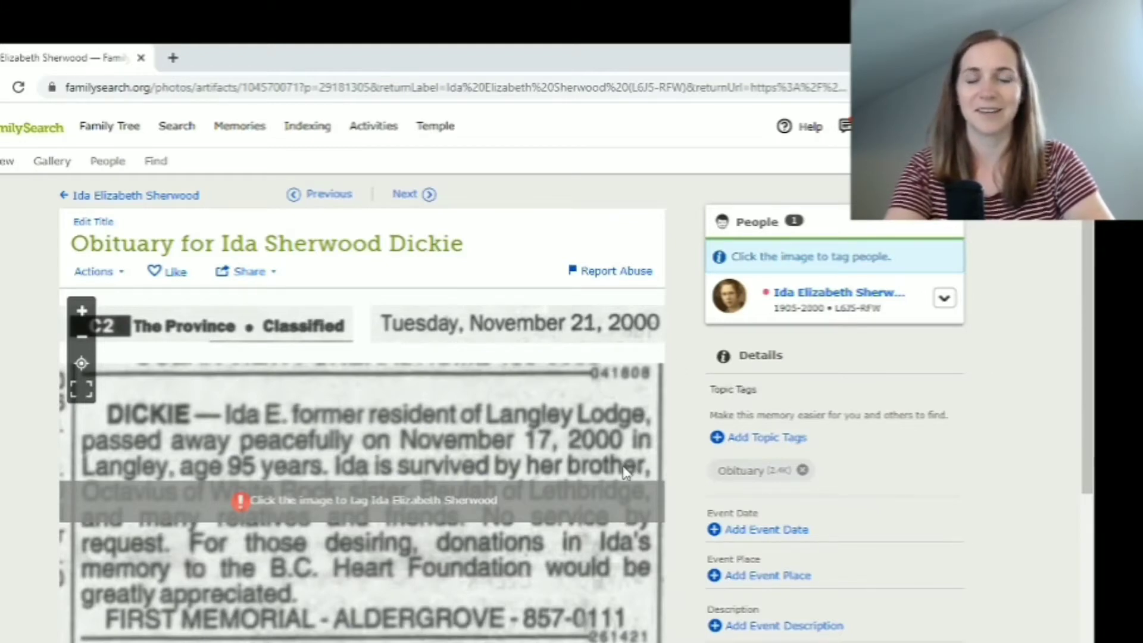
{"action": "left_click", "coordinate": [757, 537]}
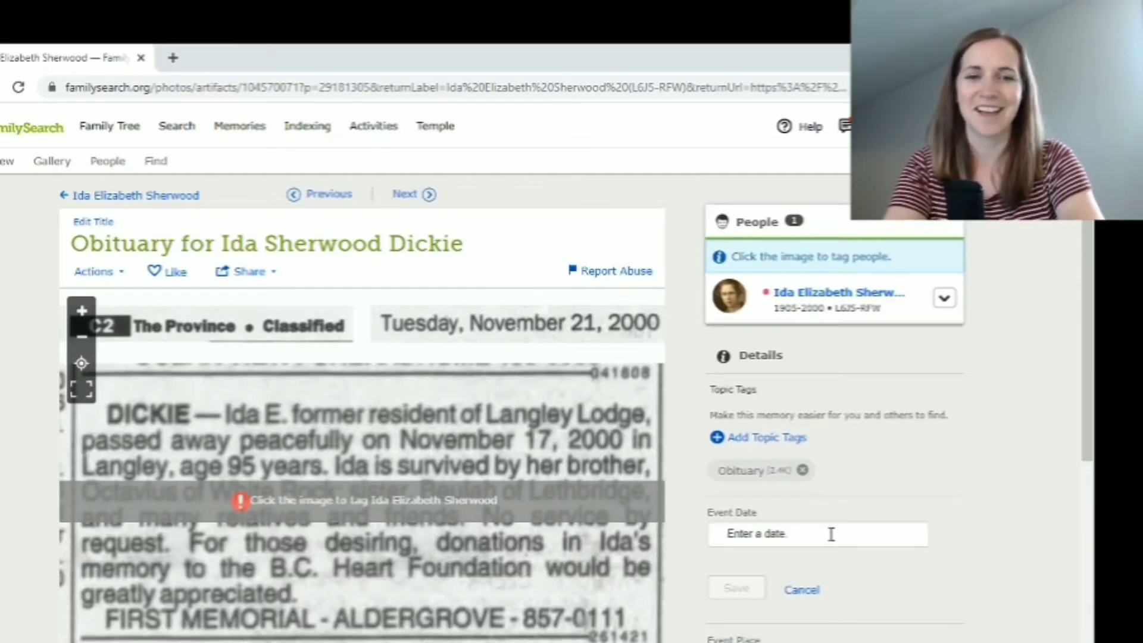
Save the obituary's event date as 21 November 2000
{"action": "type", "text": "21"}
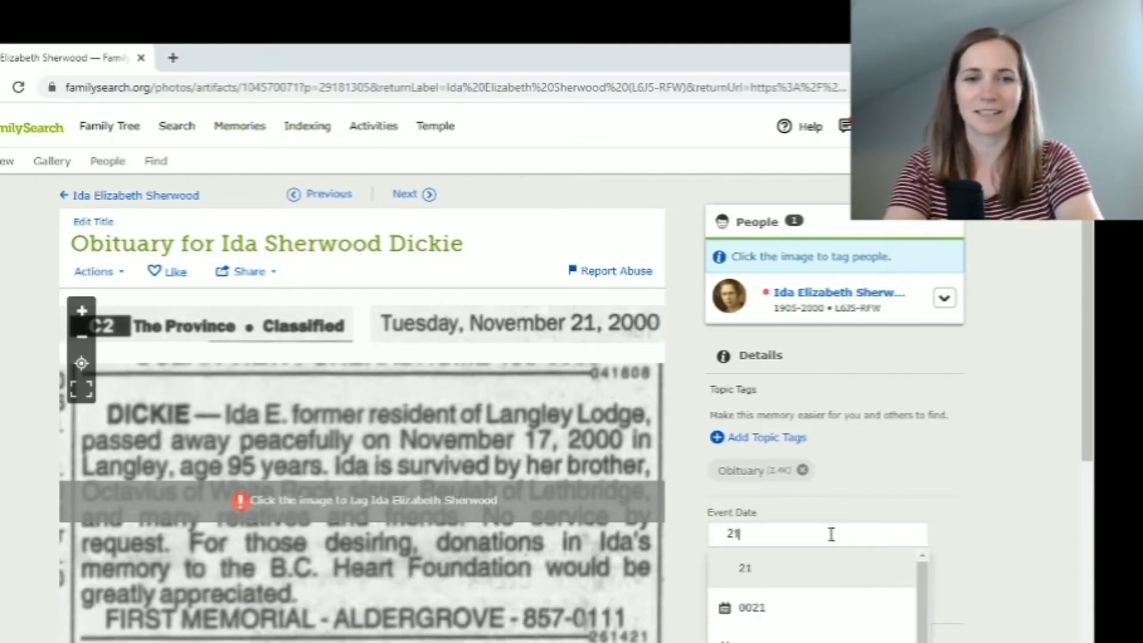
{"action": "type", "text": " November"}
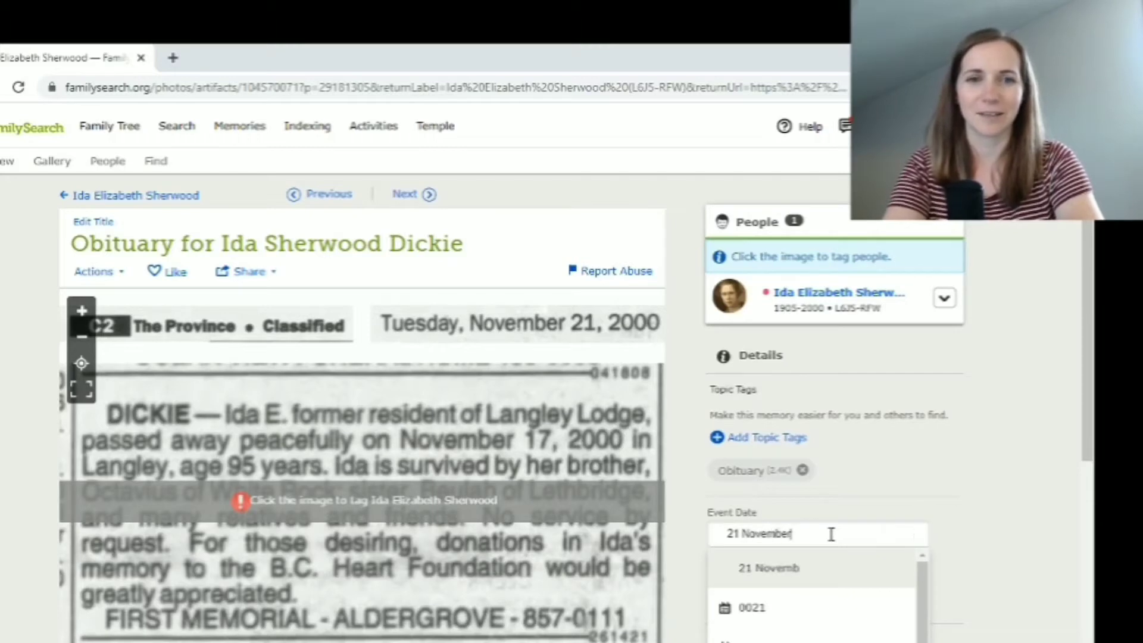
{"action": "type", "text": " 2000"}
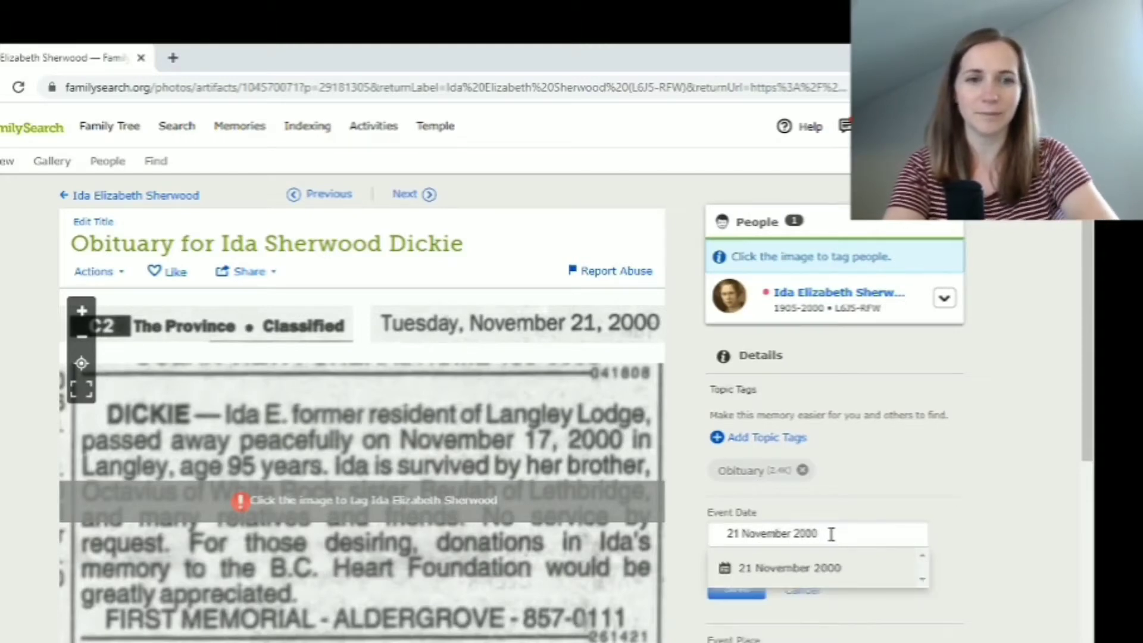
{"action": "left_click", "coordinate": [774, 571]}
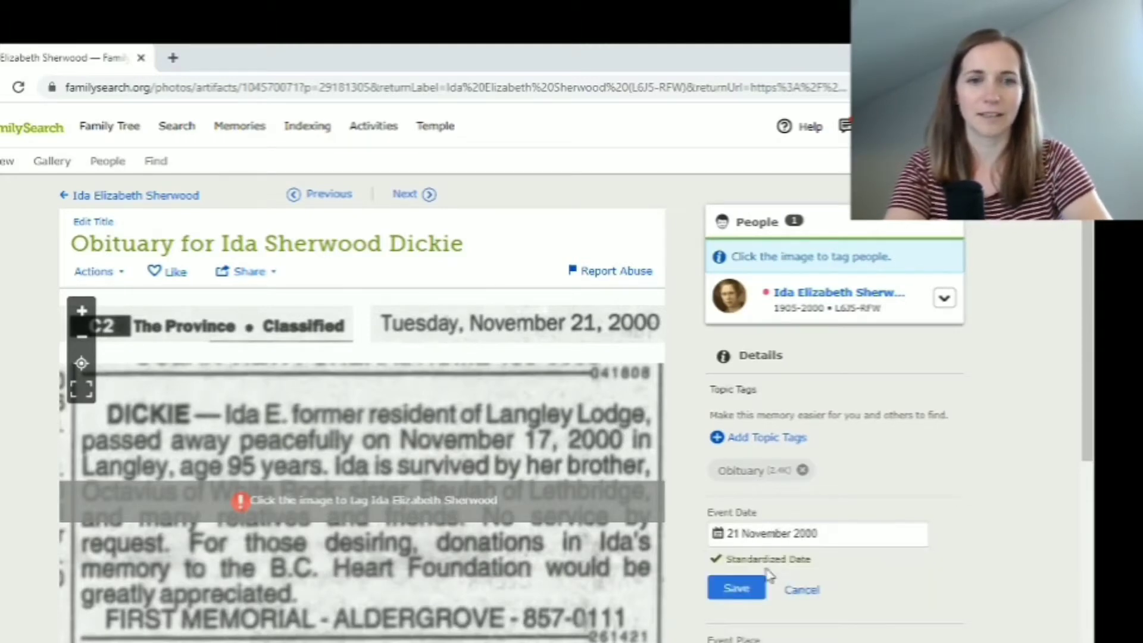
{"action": "left_click", "coordinate": [738, 586]}
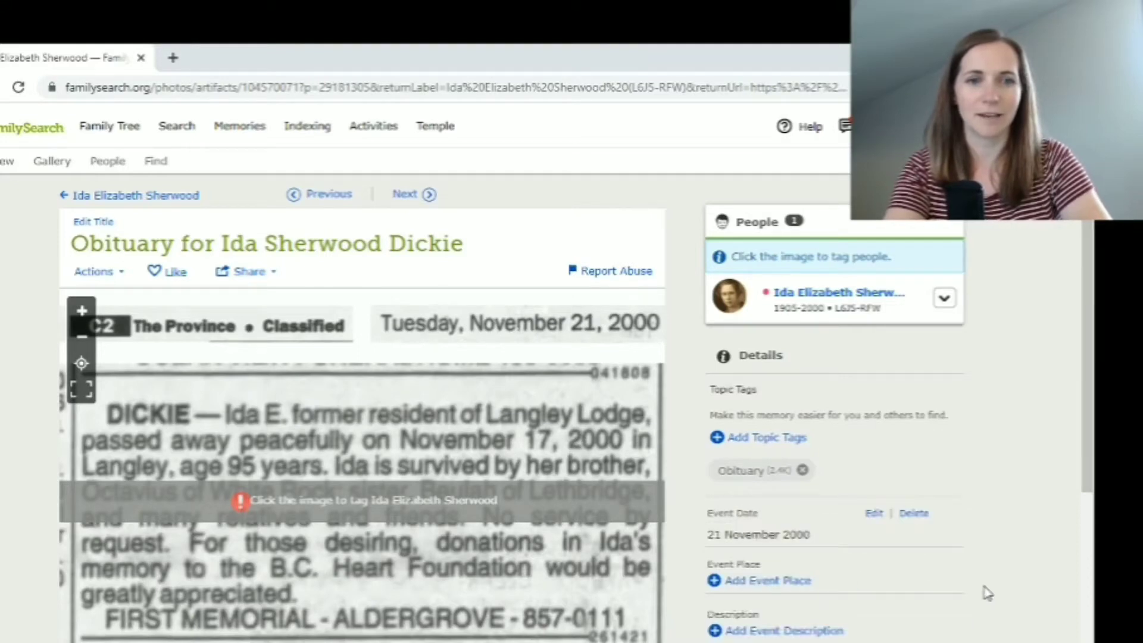
Save the event place as Vancouver, British Columbia, Canada
{"action": "scroll", "coordinate": [985, 592], "scroll_direction": "down", "scroll_amount": 3}
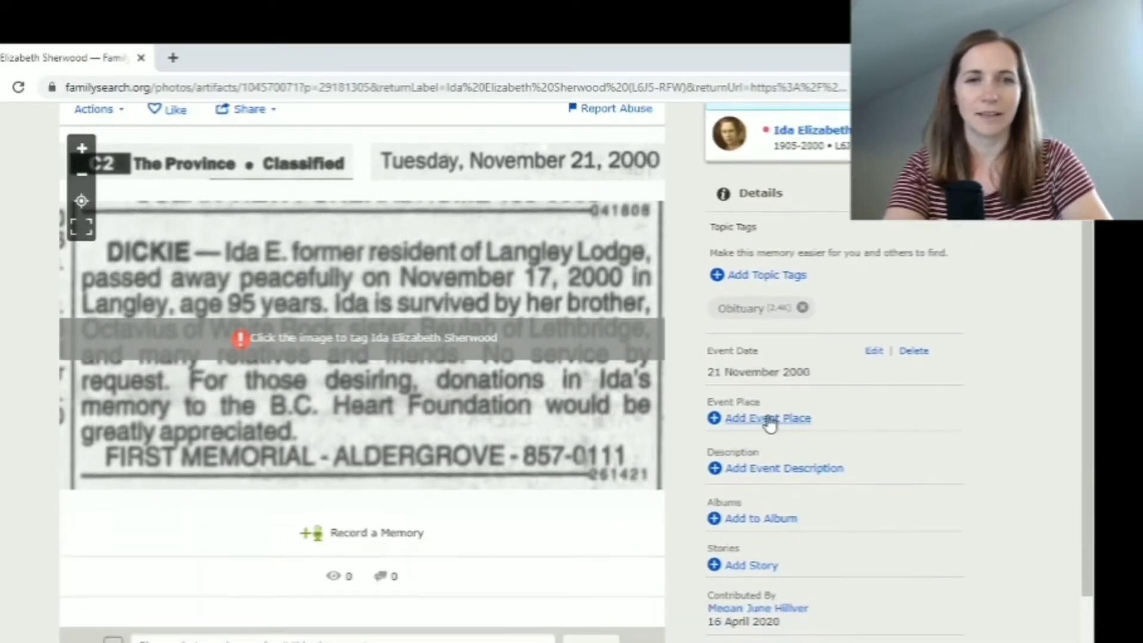
{"action": "left_click", "coordinate": [768, 419]}
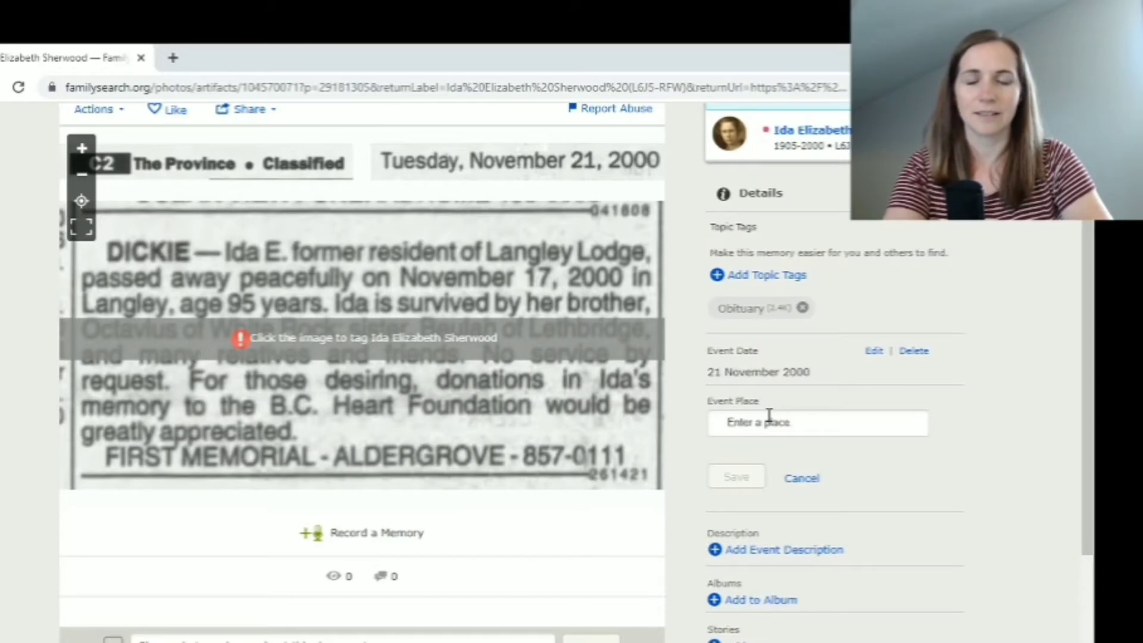
{"action": "type", "text": "Vancouver"}
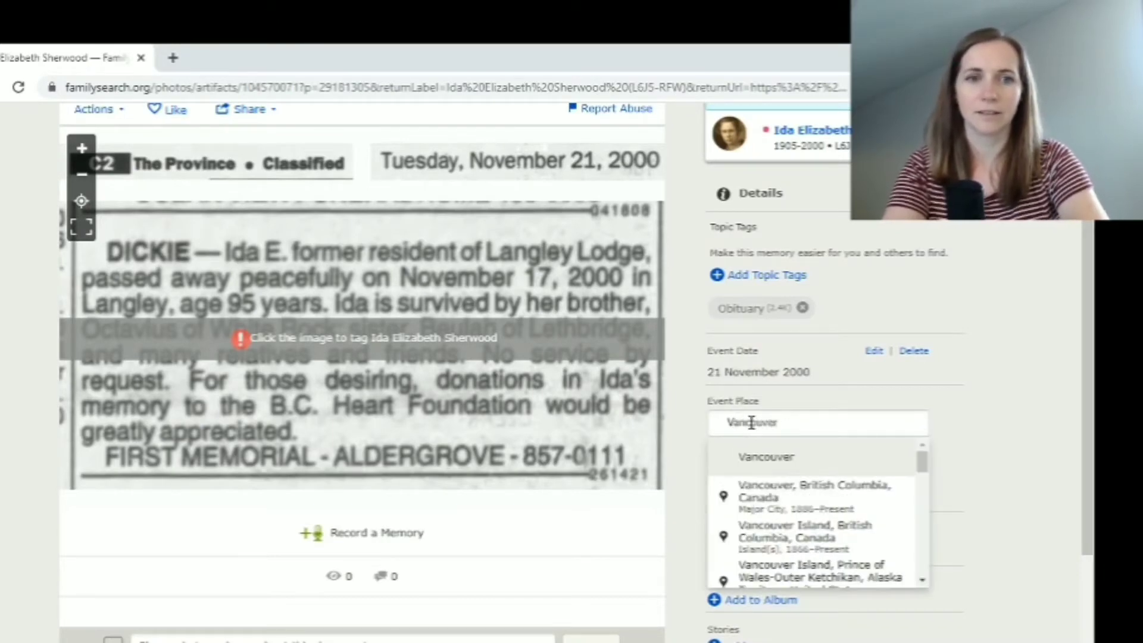
{"action": "left_click", "coordinate": [777, 500]}
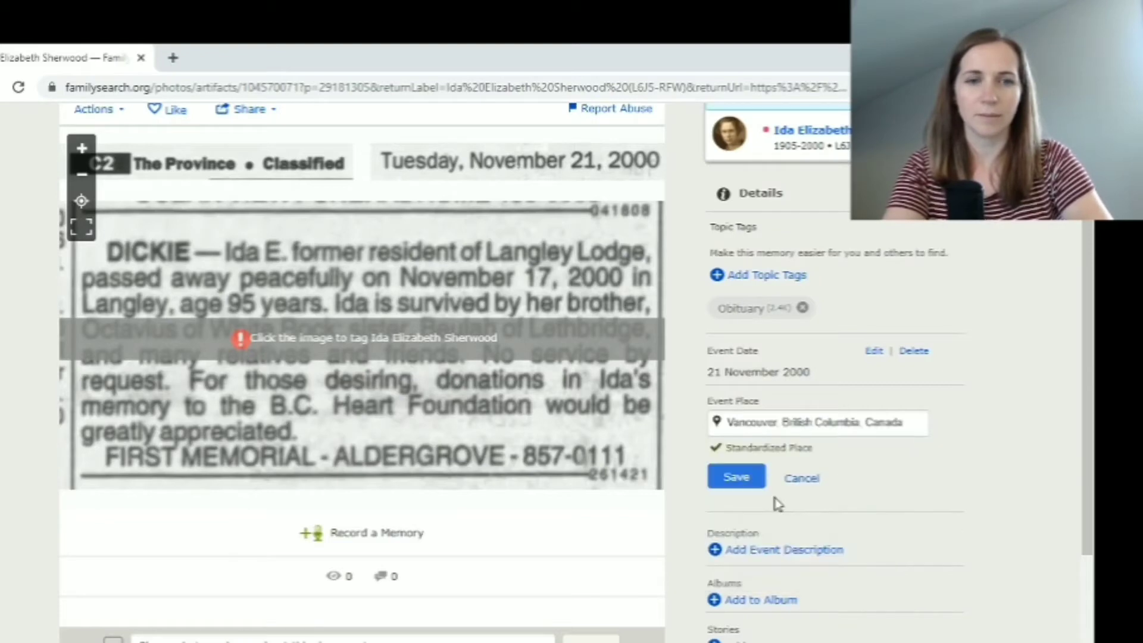
{"action": "left_click", "coordinate": [741, 478]}
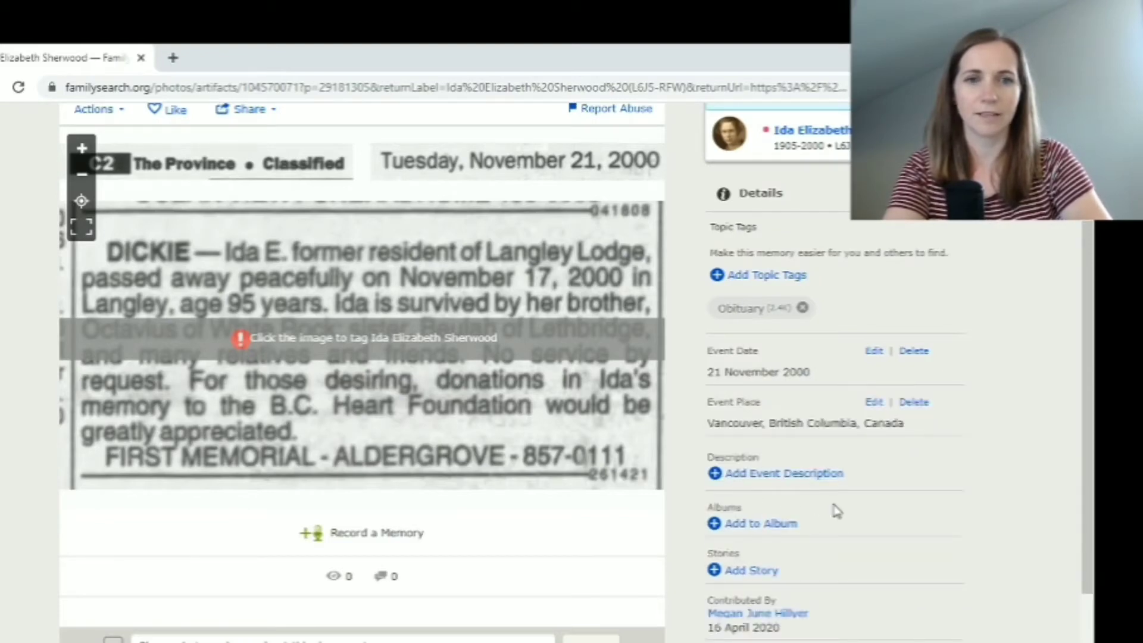
{"action": "left_click", "coordinate": [781, 474]}
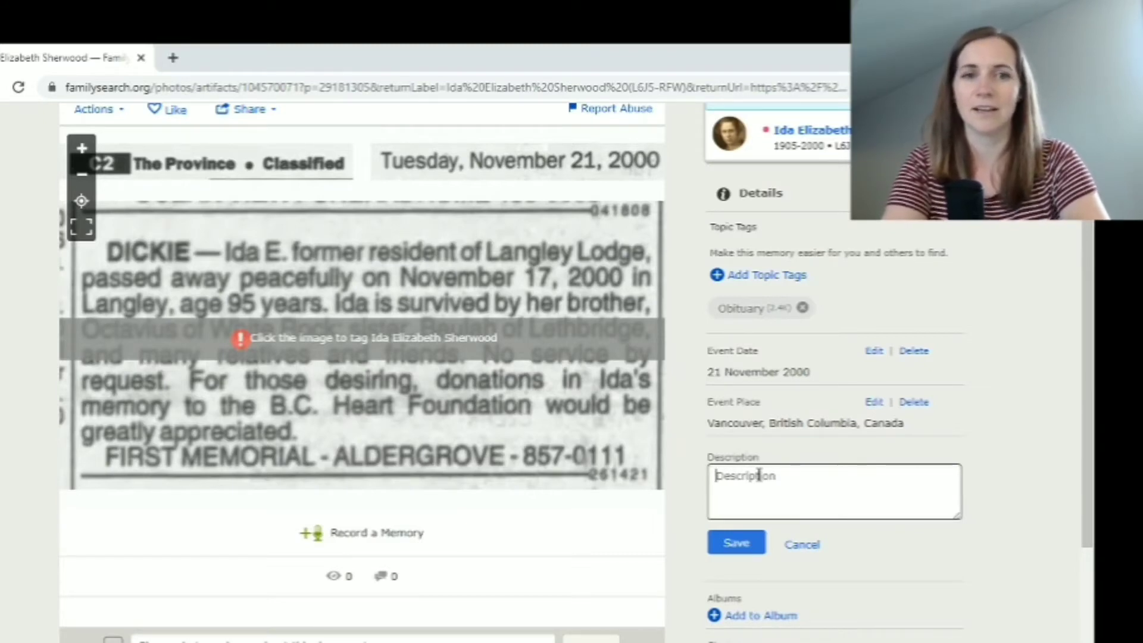
{"action": "type", "text": "Ov"}
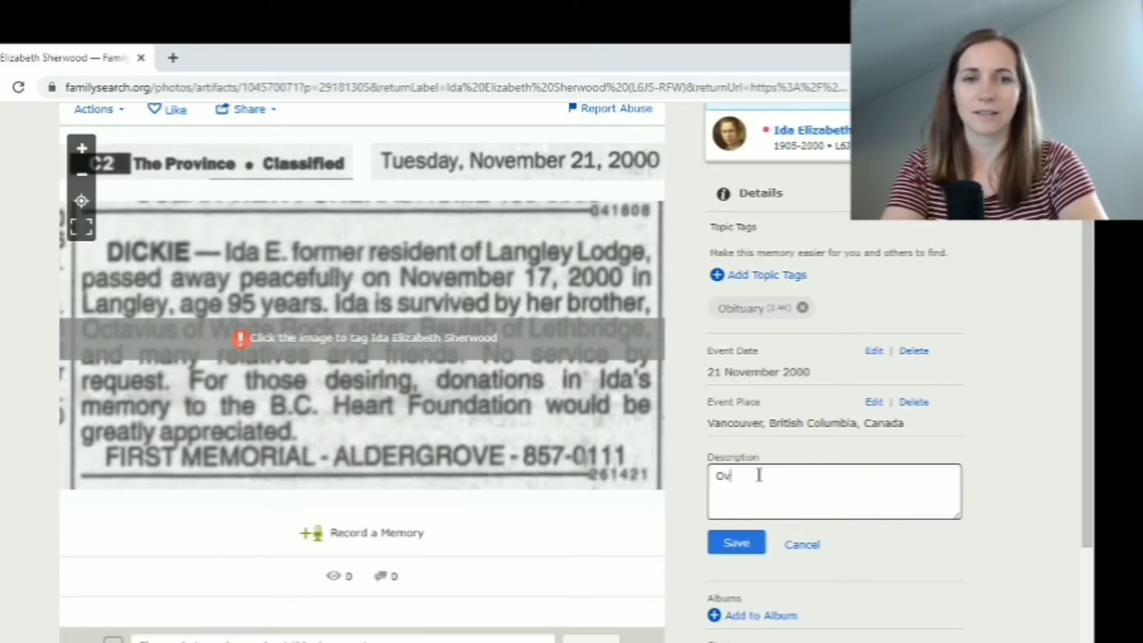
{"action": "type", "text": "ituary for"}
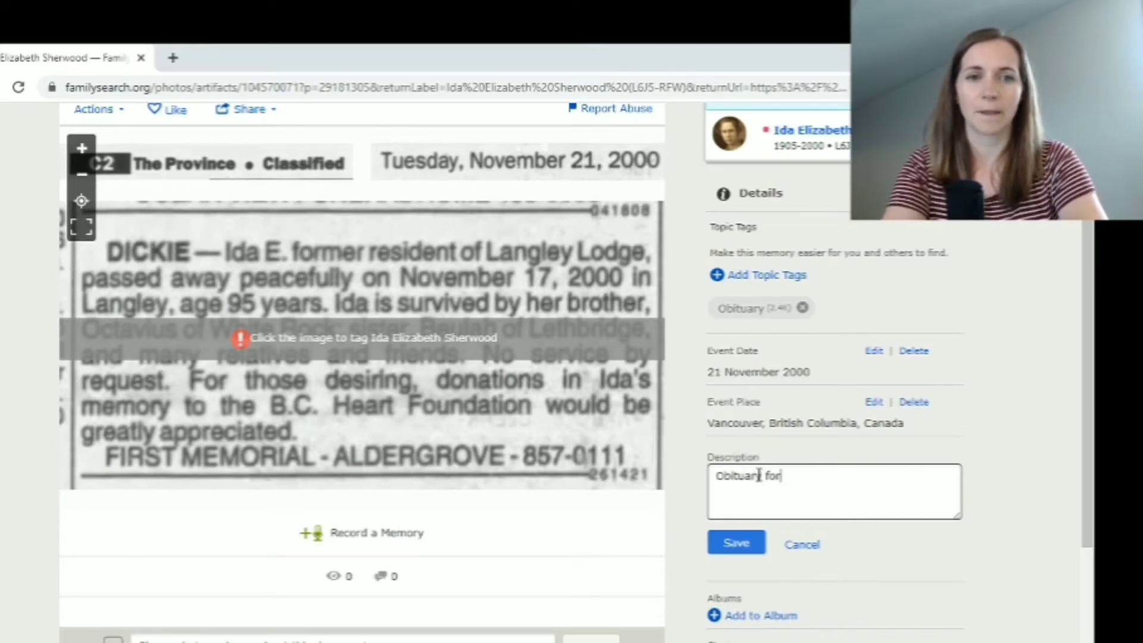
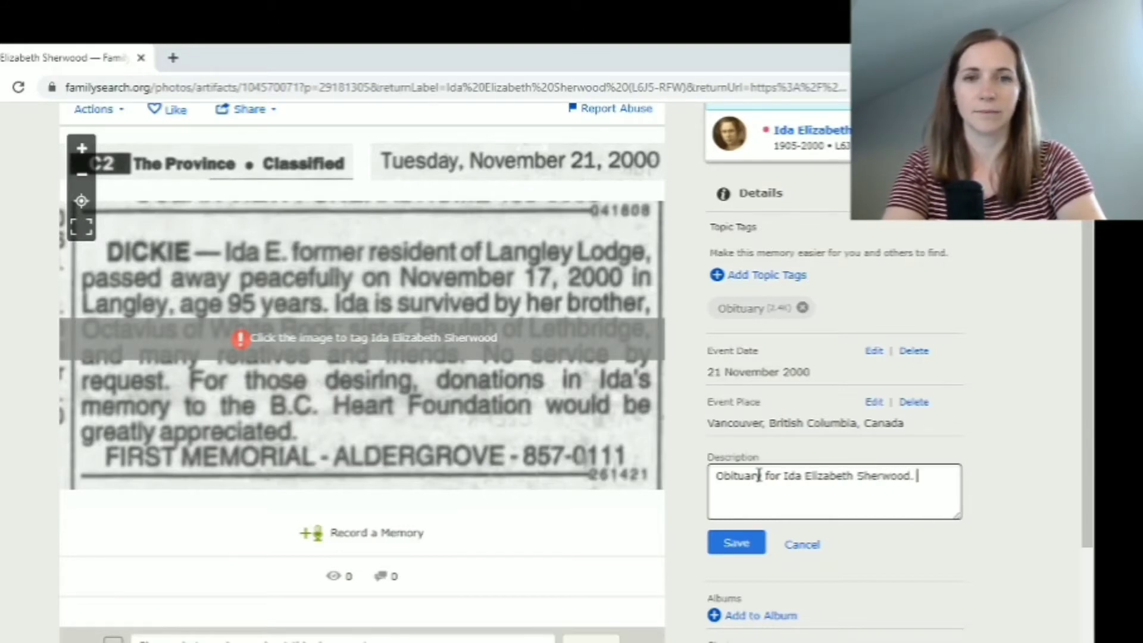
{"action": "type", "text": "."}
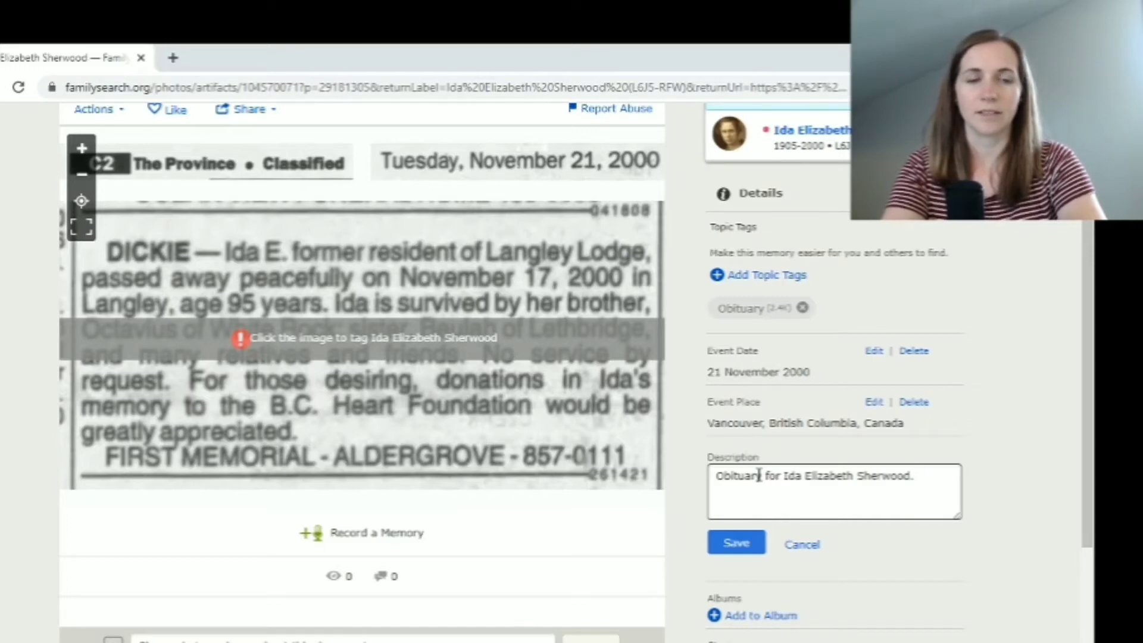
{"action": "type", "text": " Died on 17"}
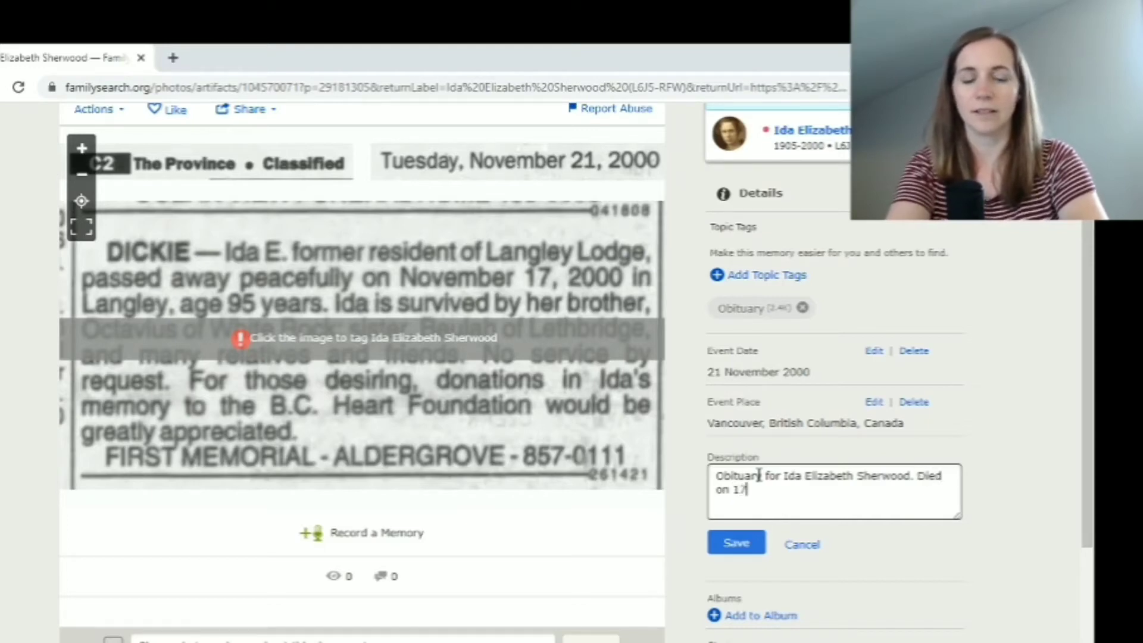
{"action": "type", "text": " November 20"}
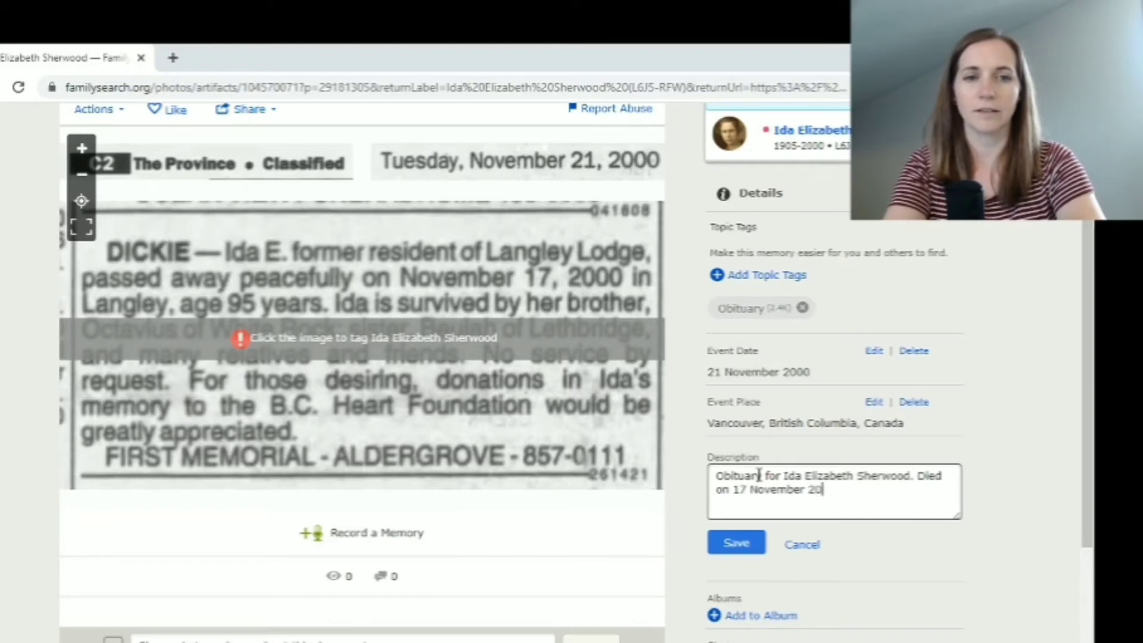
{"action": "type", "text": "00 in V"}
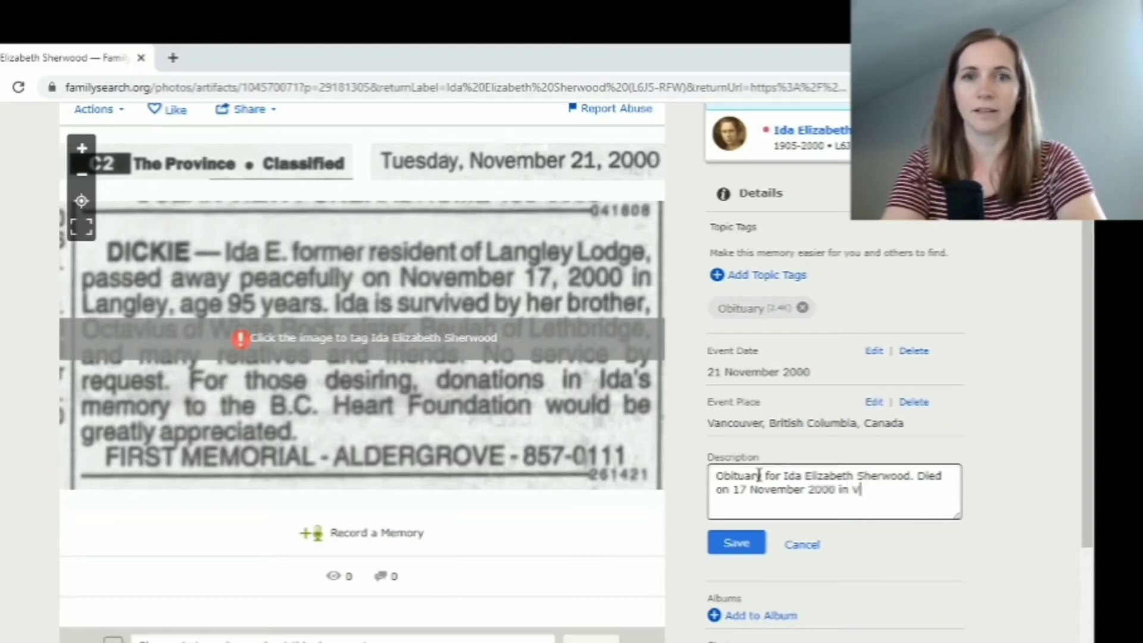
{"action": "key", "text": "BackSpace"}
{"action": "type", "text": "Langley"}
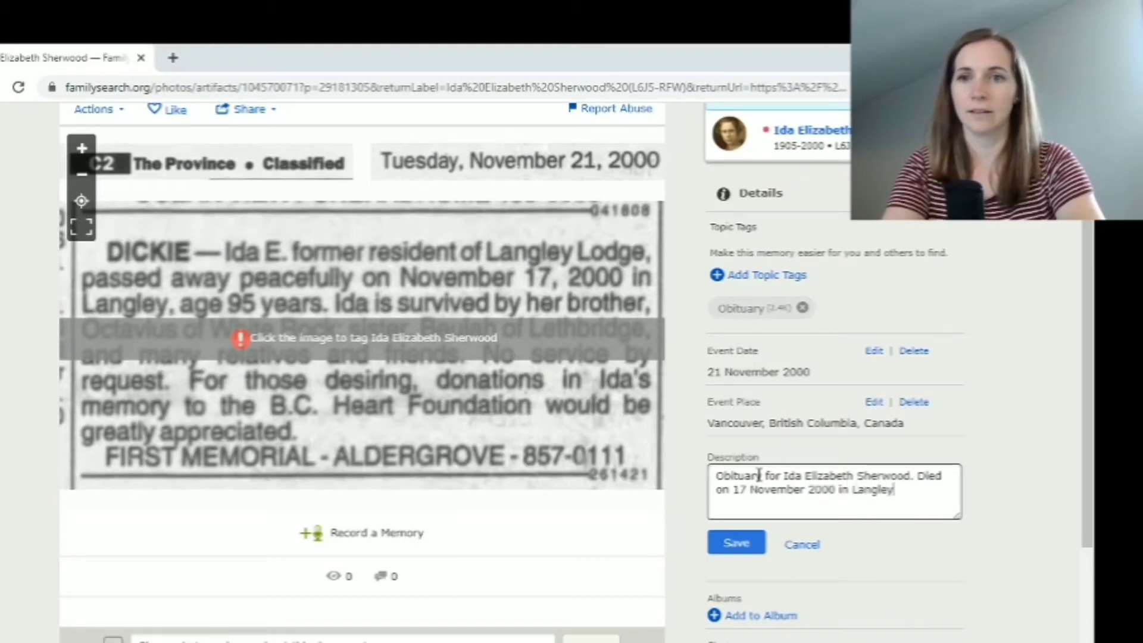
{"action": "type", "text": ", BC."}
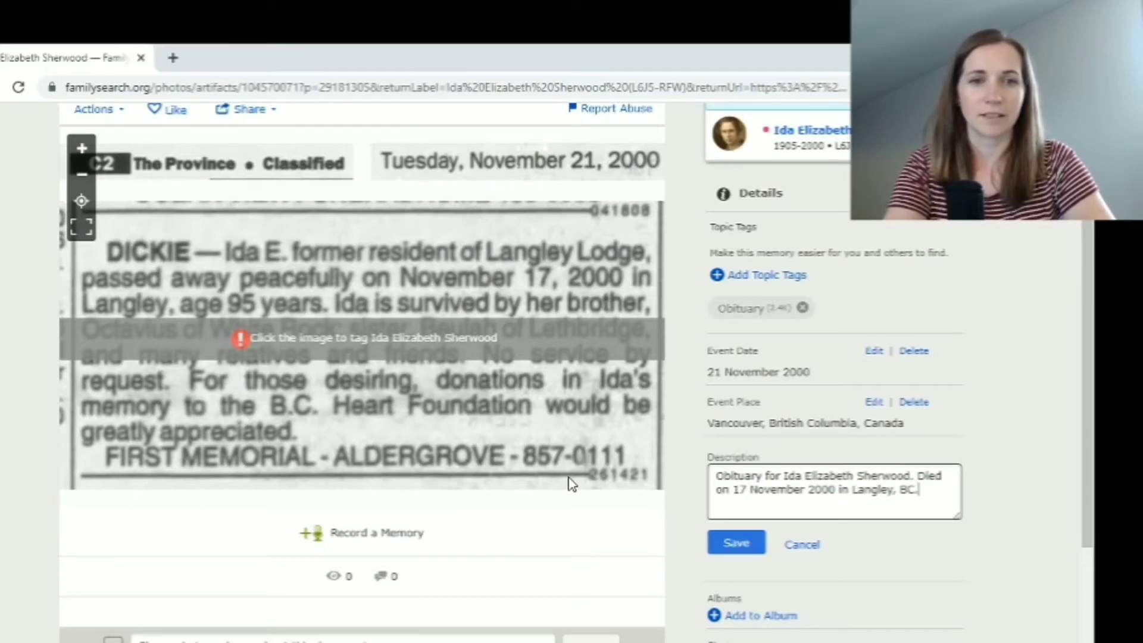
{"action": "left_click", "coordinate": [730, 549]}
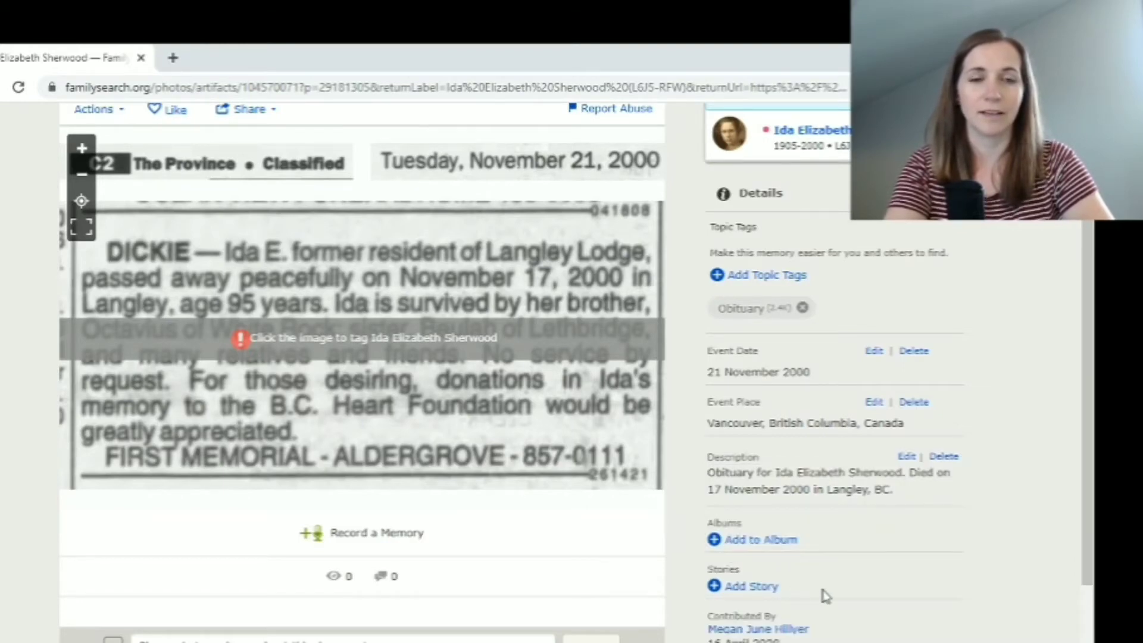
{"action": "scroll", "coordinate": [902, 574], "scroll_direction": "down", "scroll_amount": 2}
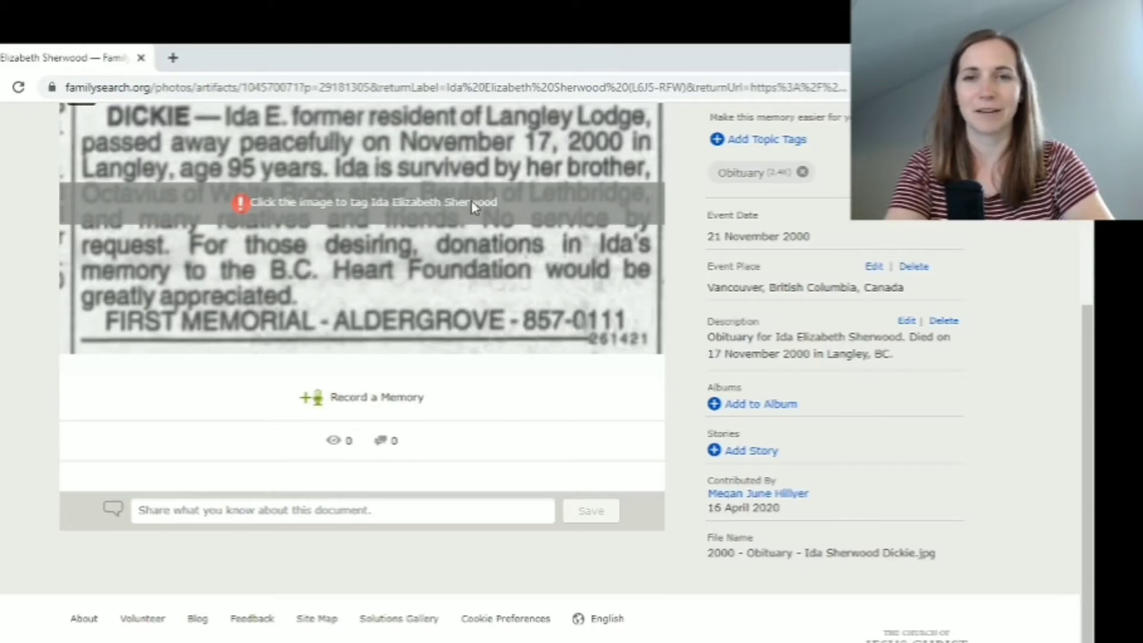
{"action": "scroll", "coordinate": [502, 280], "scroll_direction": "up", "scroll_amount": 1}
{"action": "scroll", "coordinate": [502, 280], "scroll_direction": "up", "scroll_amount": 4}
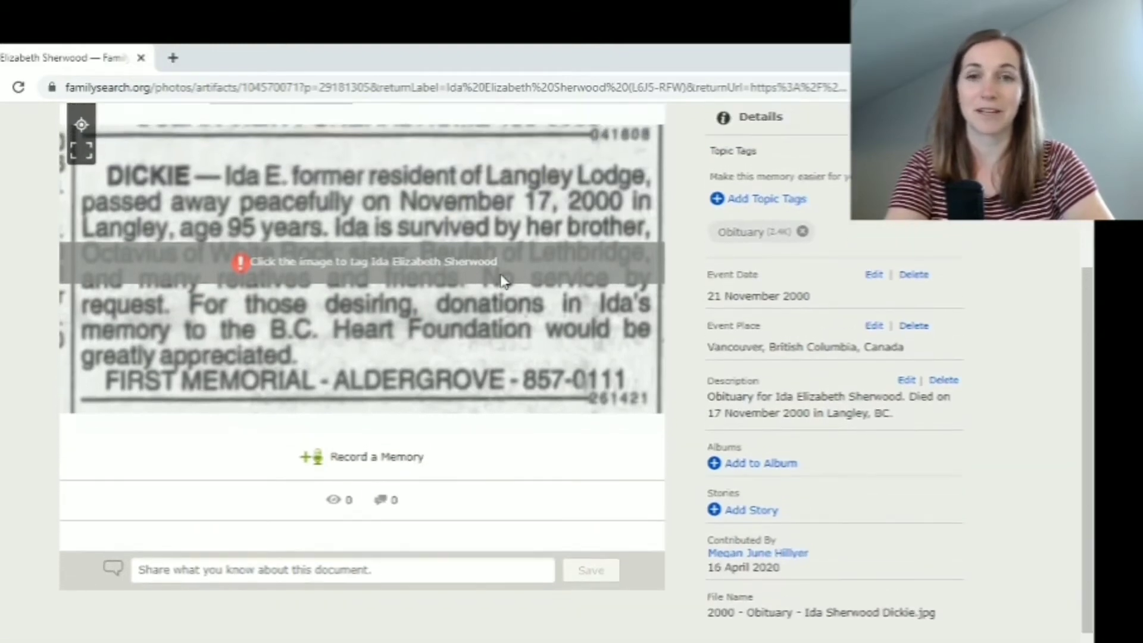
{"action": "scroll", "coordinate": [502, 280], "scroll_direction": "up", "scroll_amount": 1}
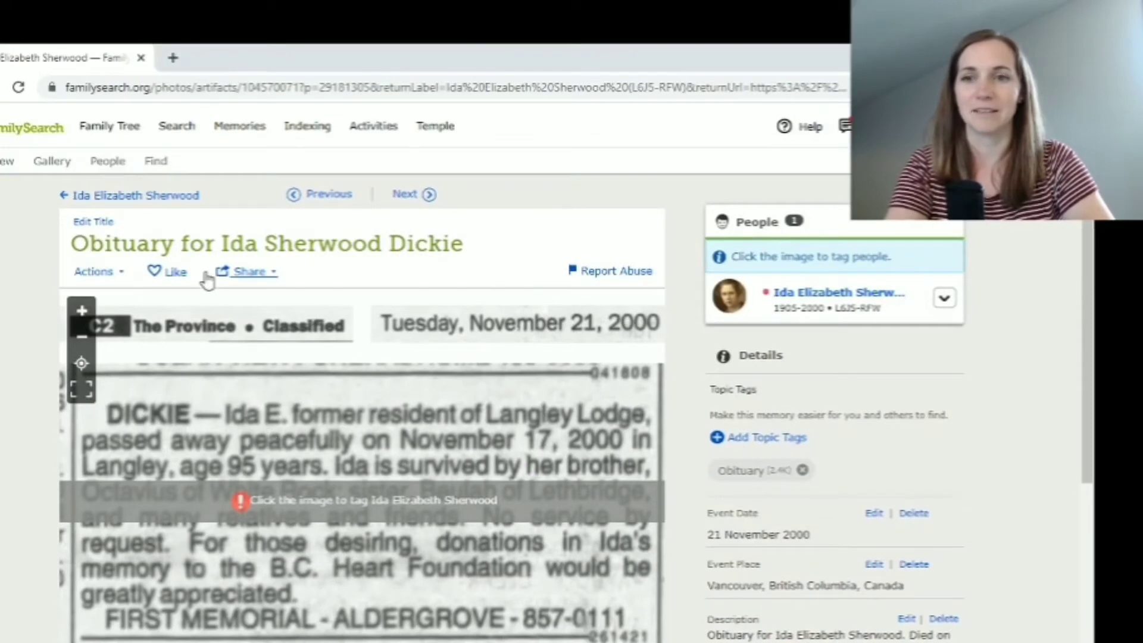
Return to Ida's person page, show her Sources list and start adding a source
{"action": "left_click", "coordinate": [154, 201]}
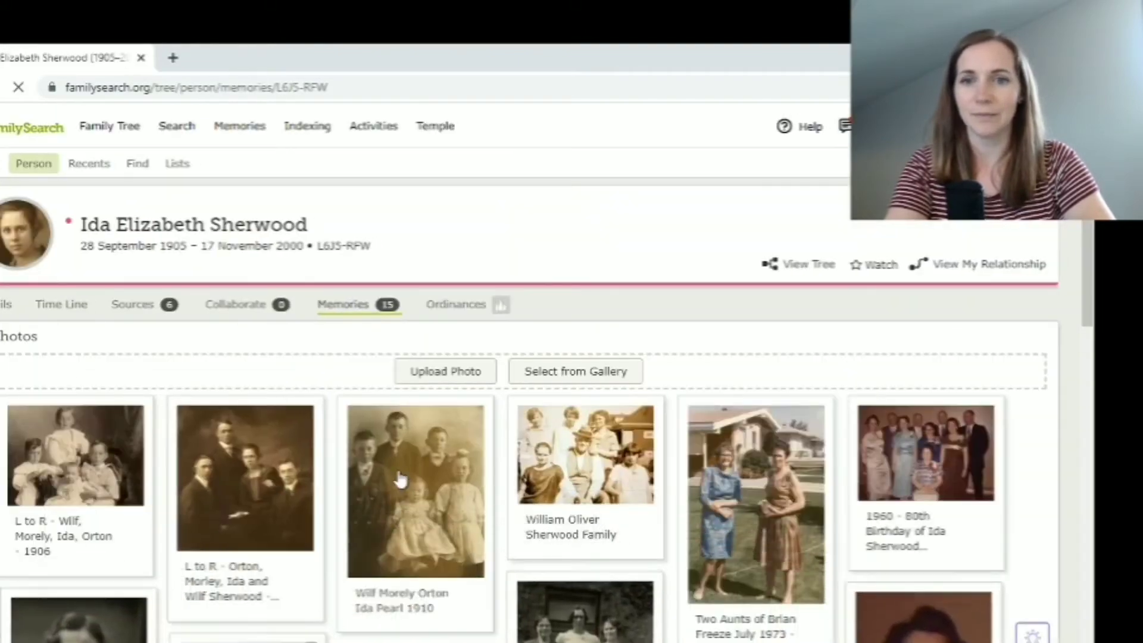
{"action": "scroll", "coordinate": [401, 478], "scroll_direction": "down", "scroll_amount": 6}
{"action": "scroll", "coordinate": [400, 479], "scroll_direction": "down", "scroll_amount": 2}
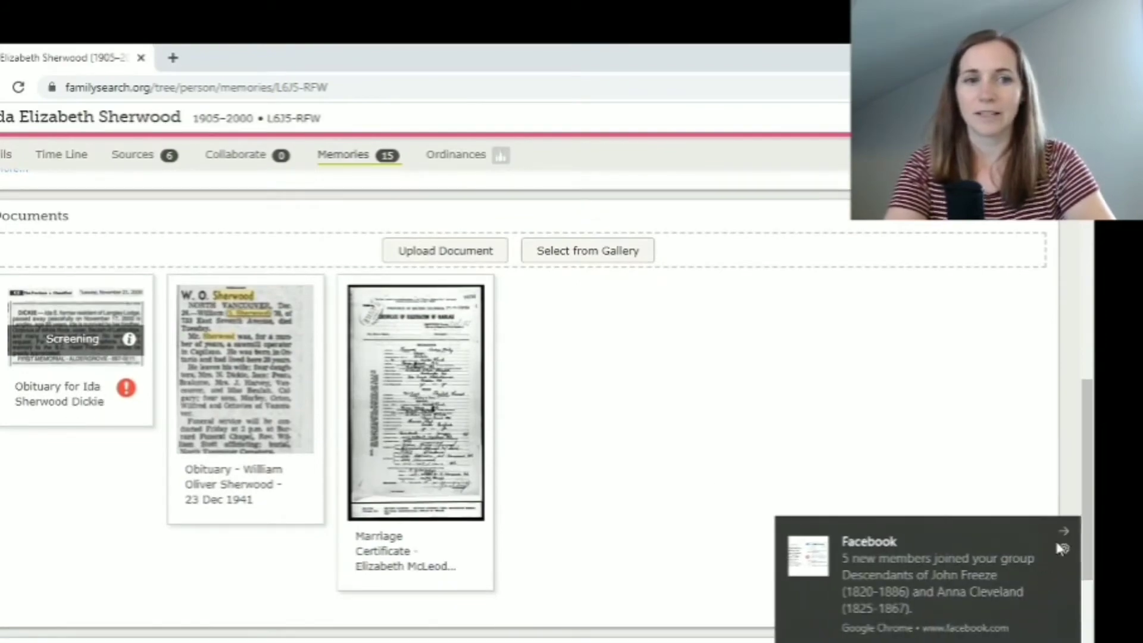
{"action": "left_click", "coordinate": [1064, 531]}
{"action": "scroll", "coordinate": [579, 454], "scroll_direction": "up", "scroll_amount": 12}
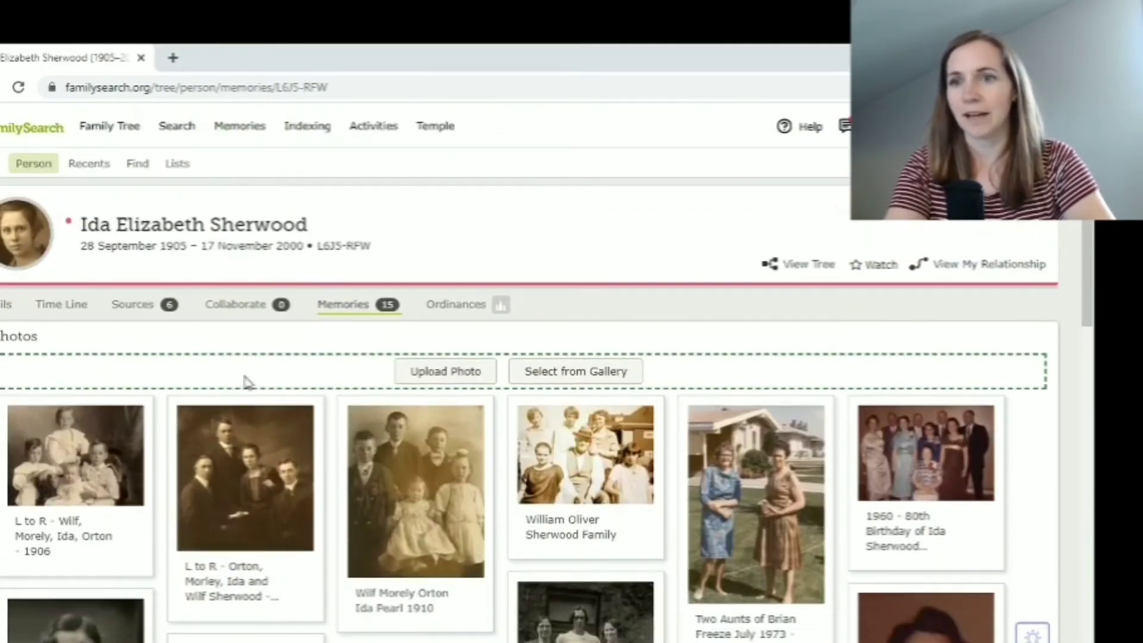
{"action": "left_click", "coordinate": [131, 311]}
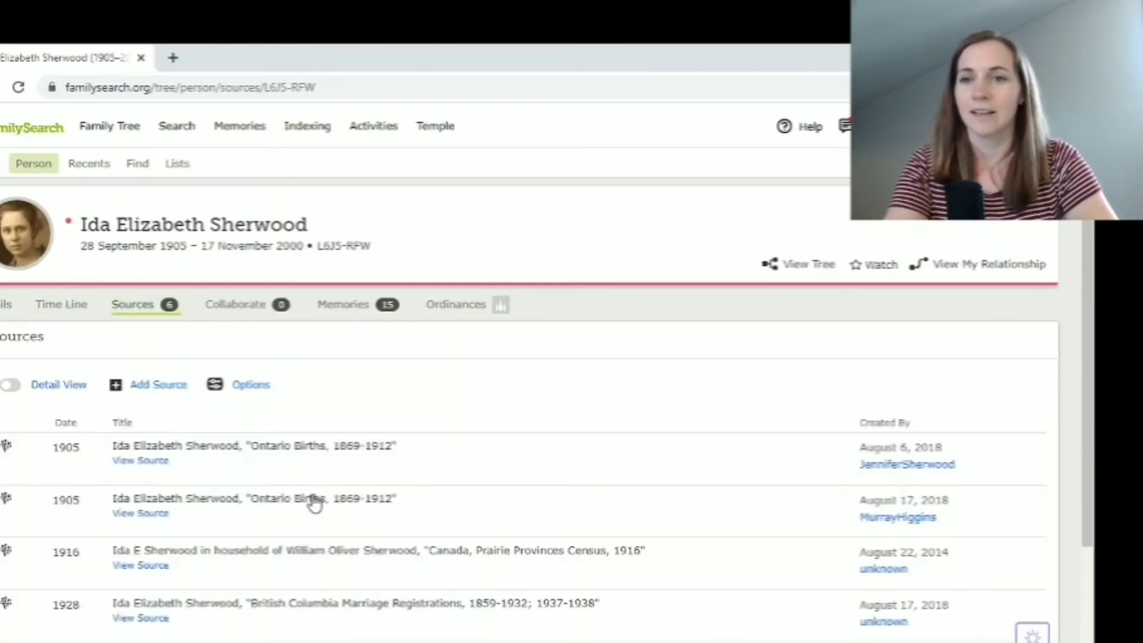
{"action": "left_click", "coordinate": [149, 388]}
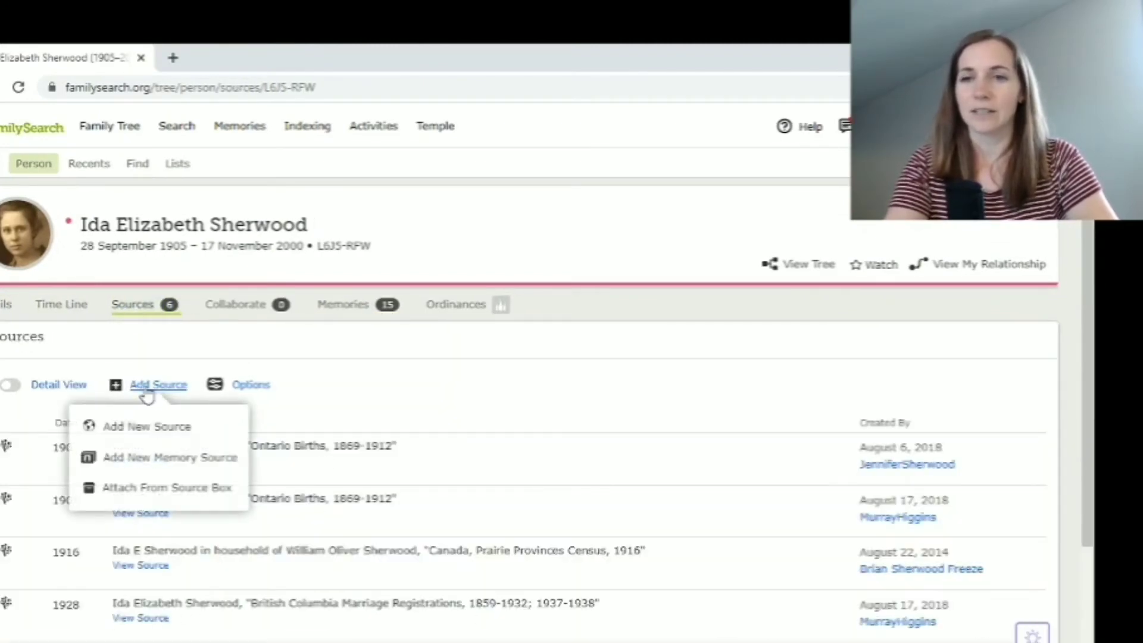
{"action": "left_click", "coordinate": [149, 470]}
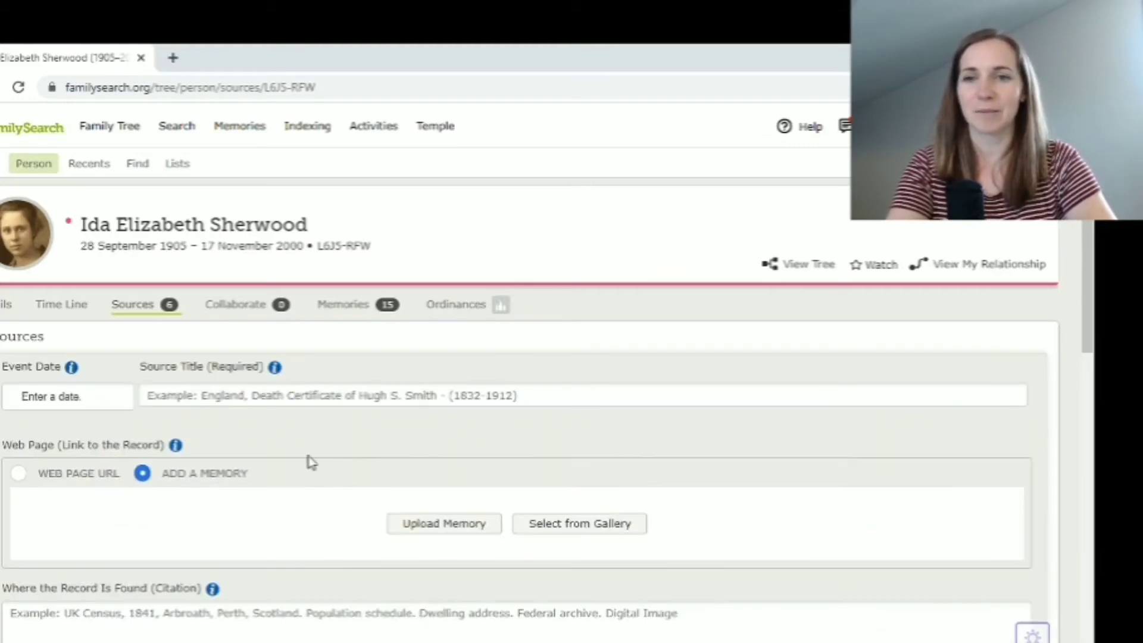
{"action": "scroll", "coordinate": [337, 473], "scroll_direction": "down", "scroll_amount": 1}
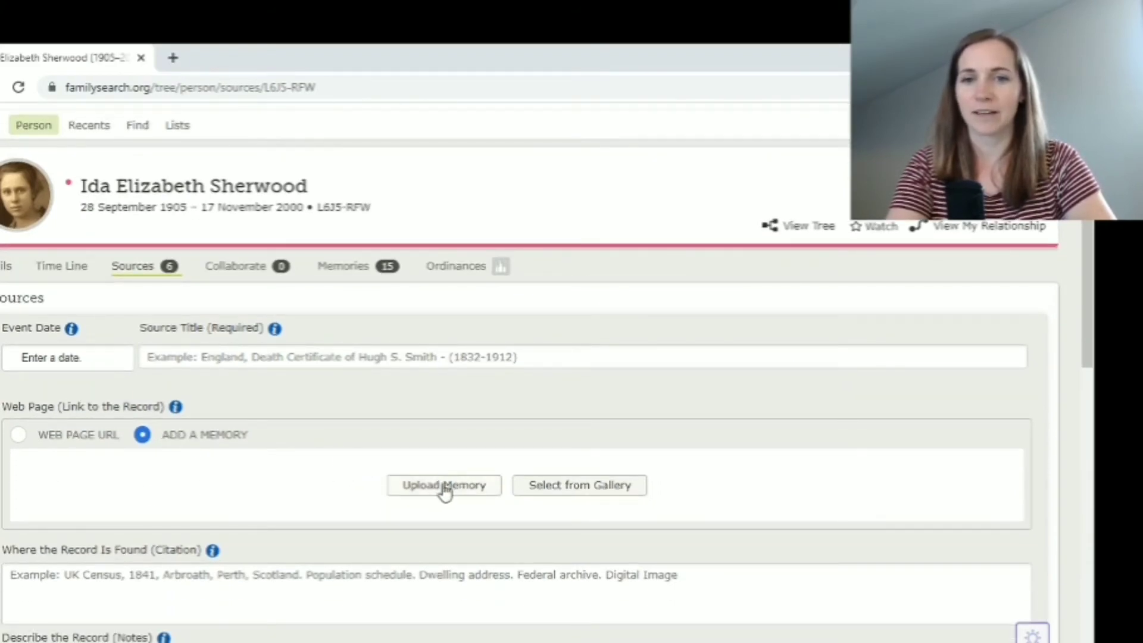
{"action": "left_click", "coordinate": [561, 492]}
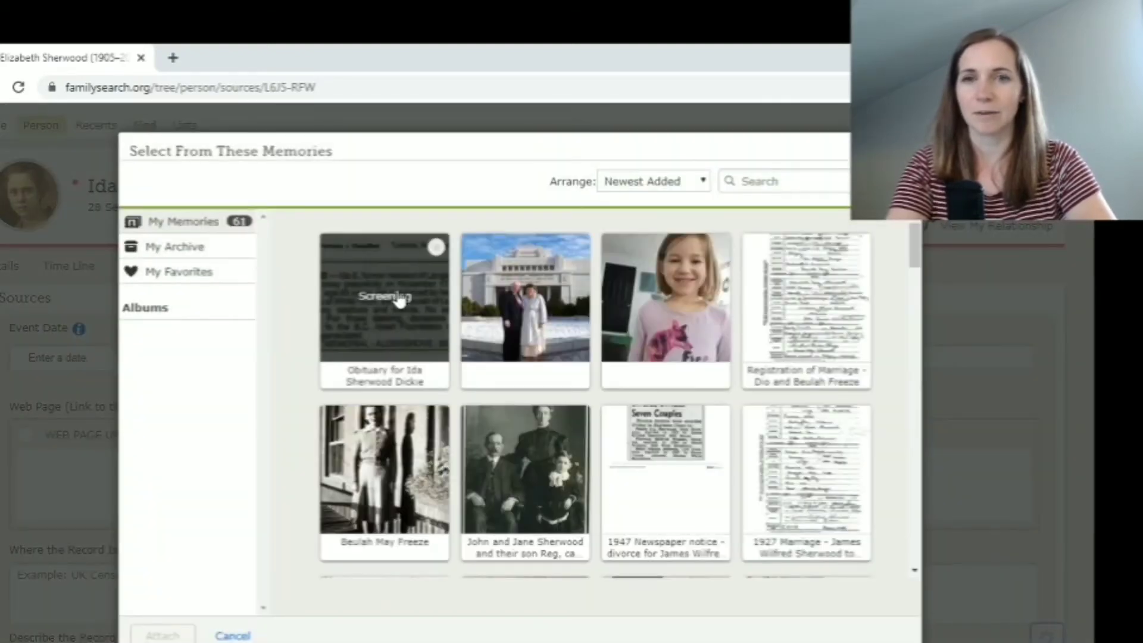
{"action": "left_click", "coordinate": [400, 298]}
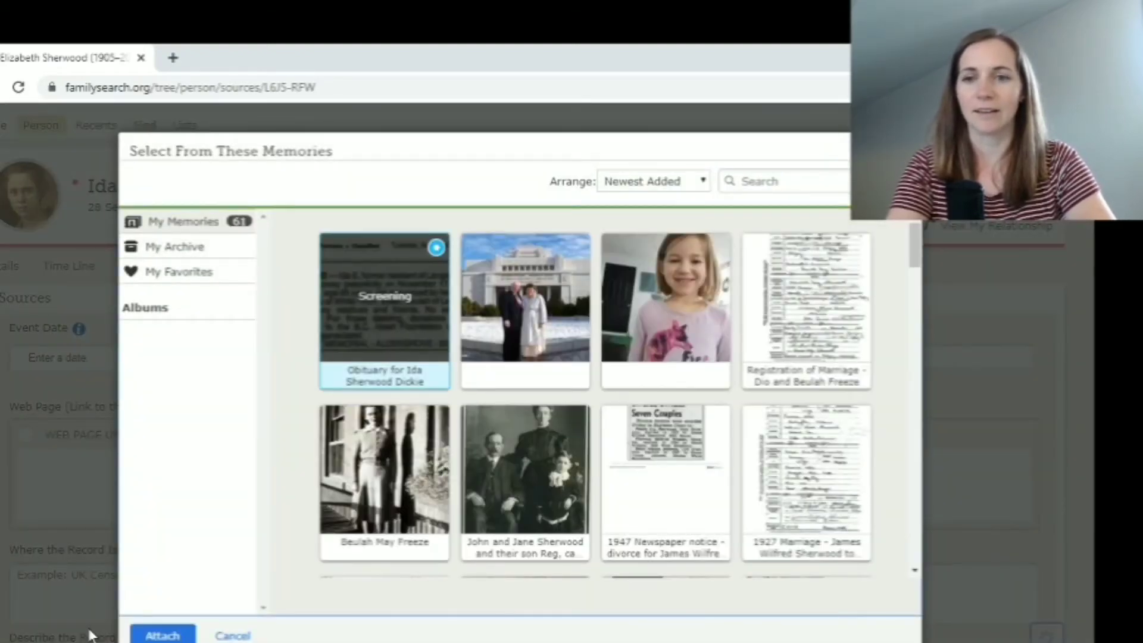
{"action": "left_click", "coordinate": [146, 638]}
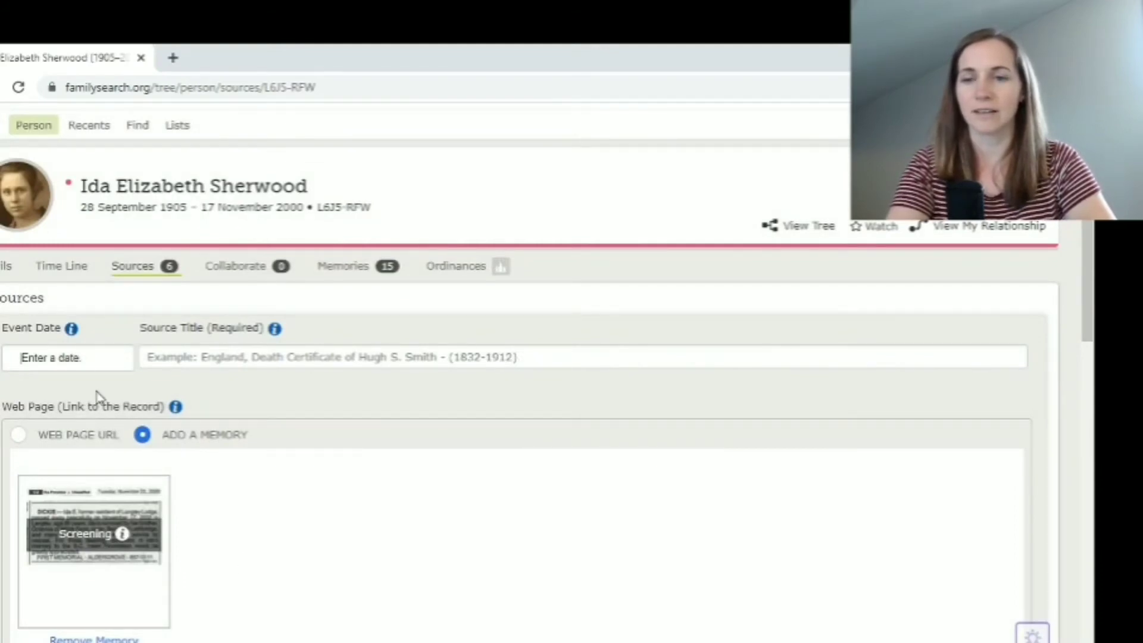
{"action": "scroll", "coordinate": [97, 396], "scroll_direction": "down", "scroll_amount": 1}
{"action": "scroll", "coordinate": [97, 396], "scroll_direction": "down", "scroll_amount": 2}
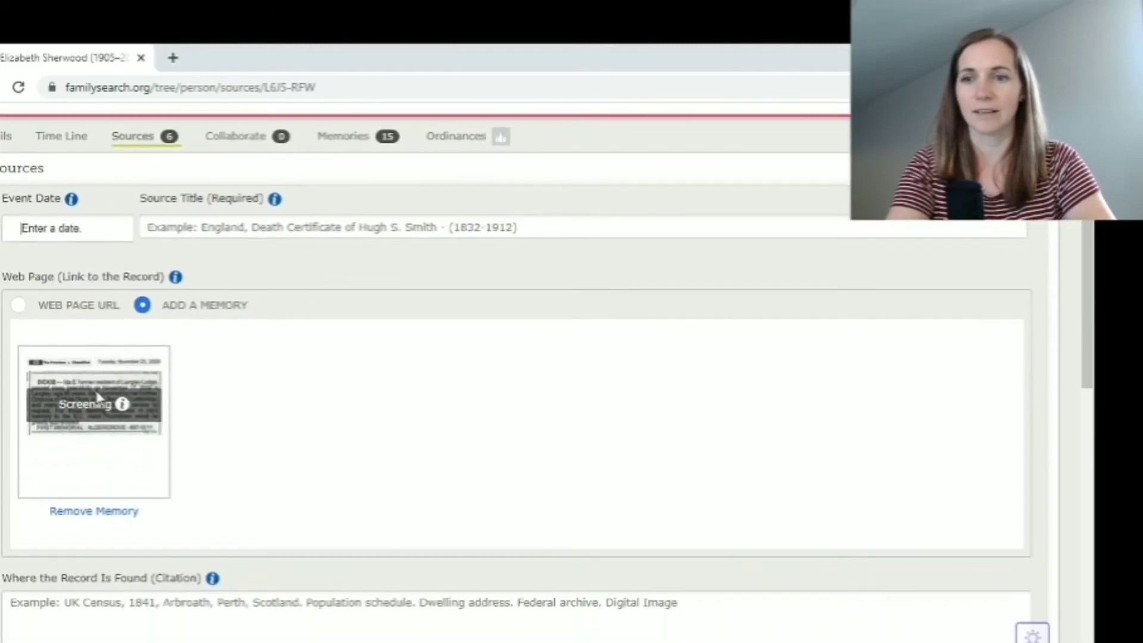
{"action": "scroll", "coordinate": [99, 398], "scroll_direction": "up", "scroll_amount": 2}
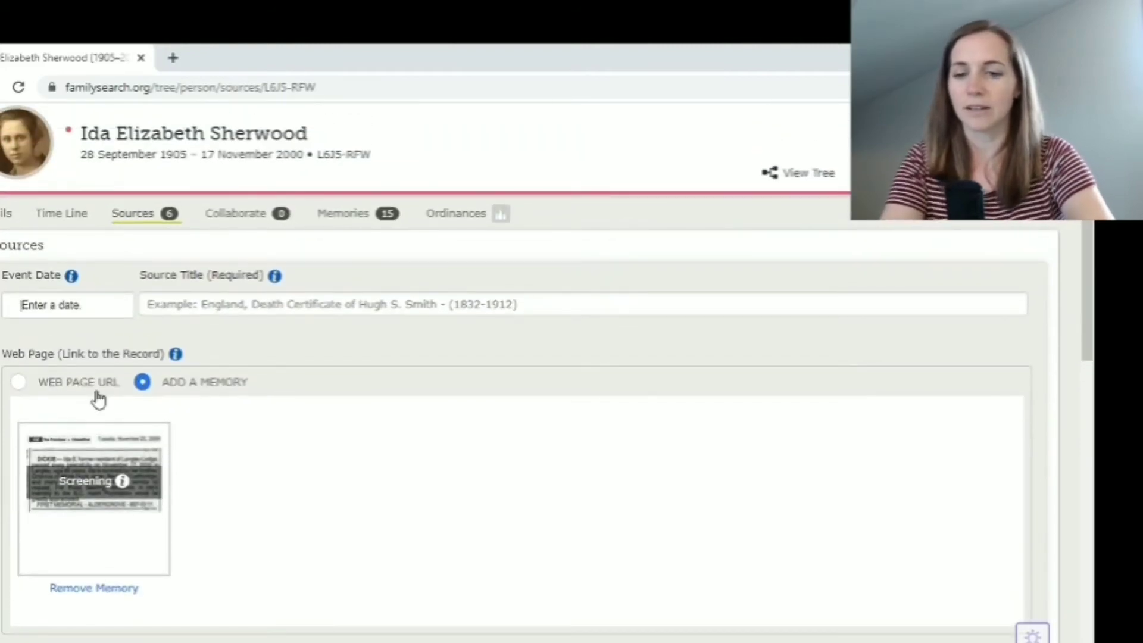
{"action": "type", "text": "17 Novemb"}
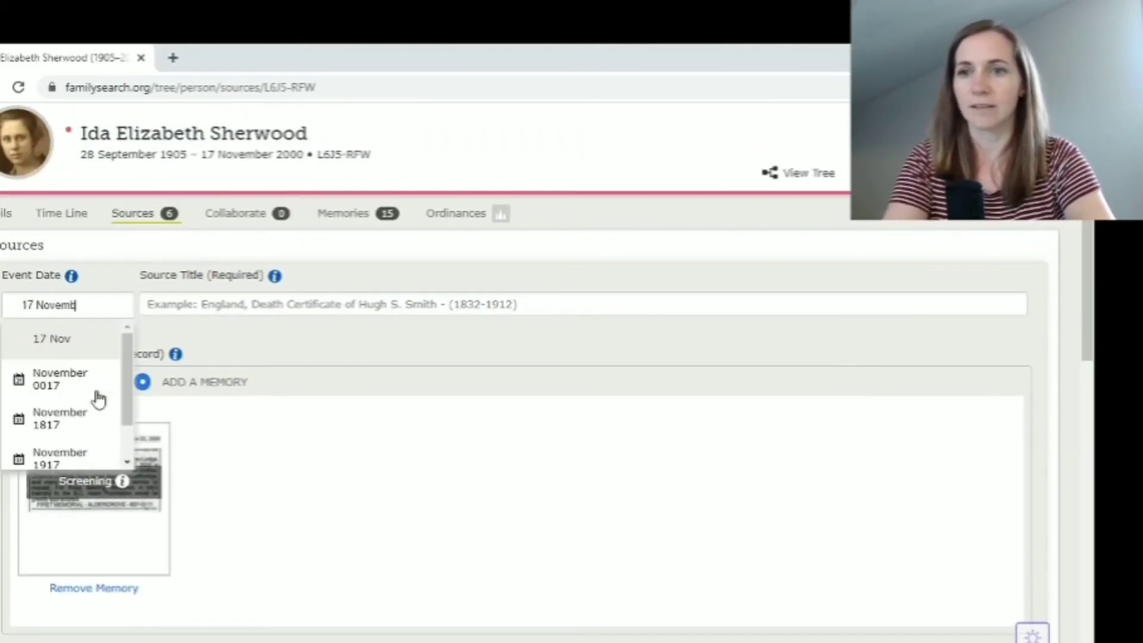
{"action": "type", "text": "er 2000"}
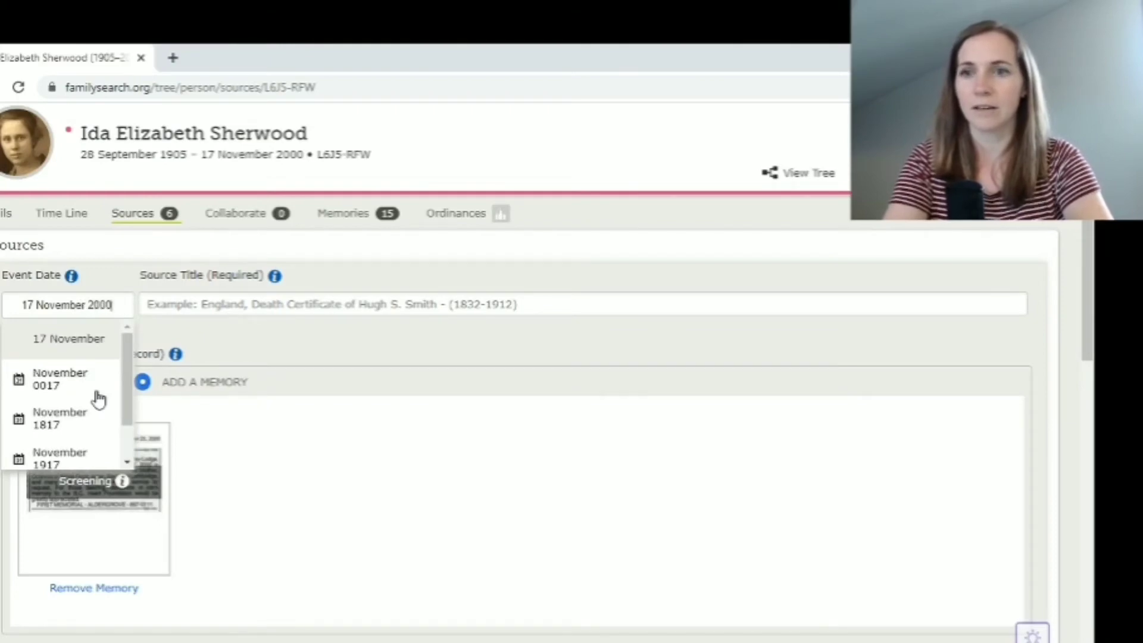
{"action": "left_click", "coordinate": [65, 346]}
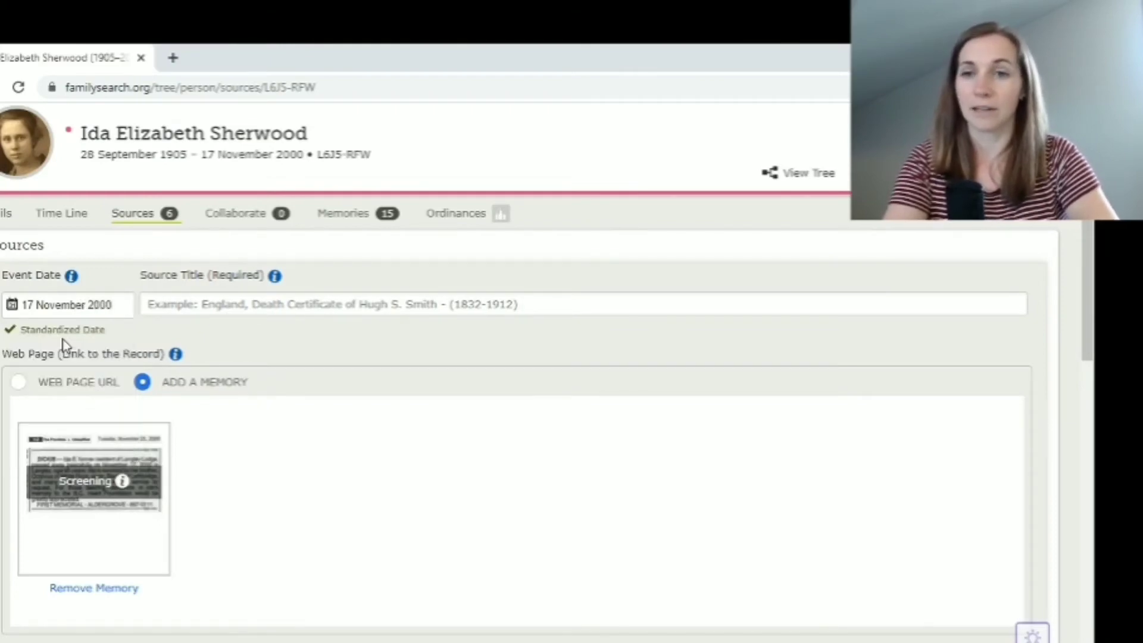
{"action": "left_click", "coordinate": [188, 306]}
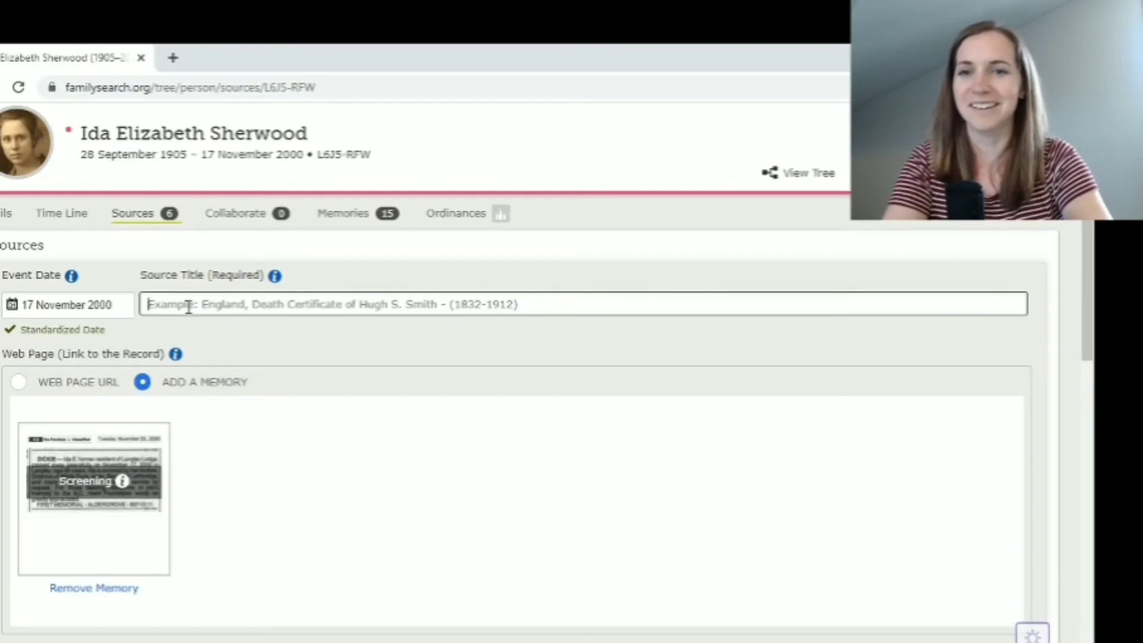
{"action": "type", "text": "Obituary"}
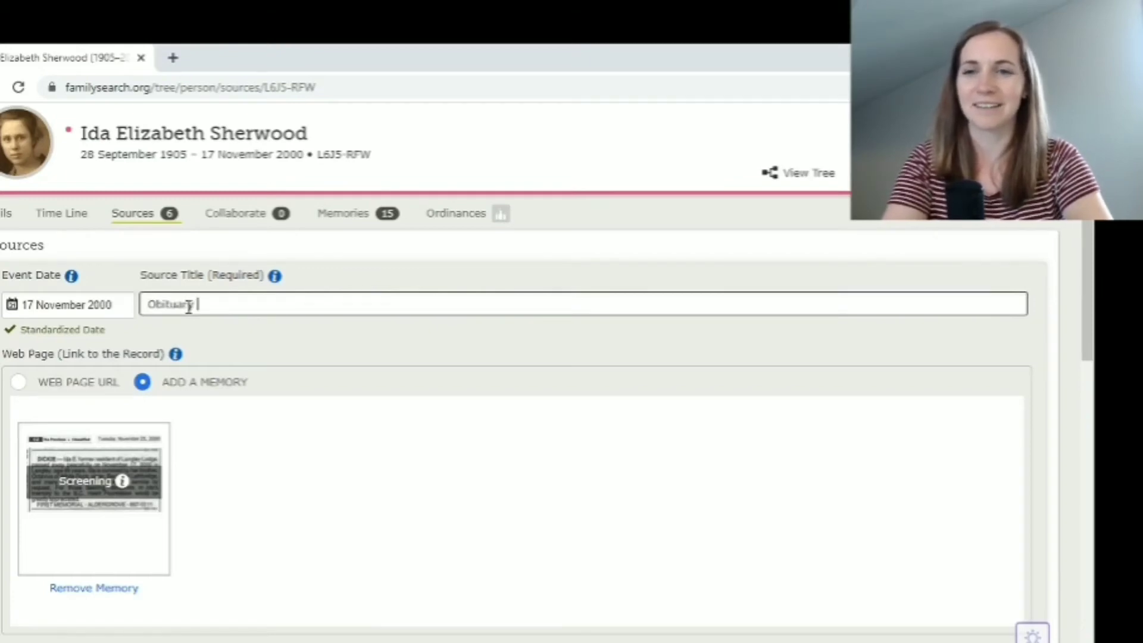
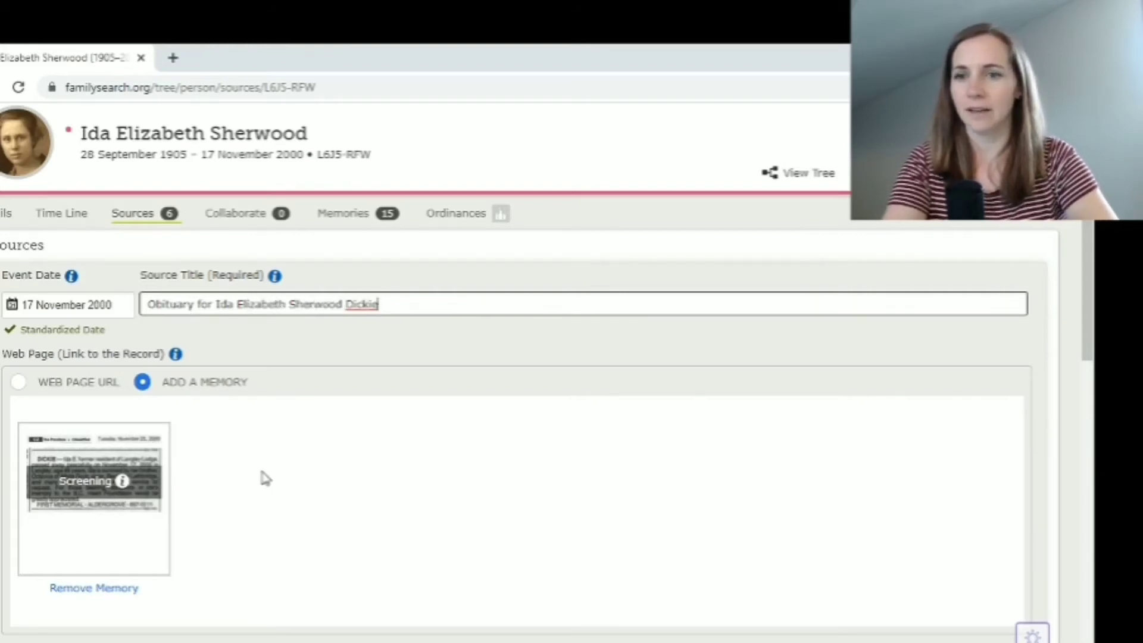
{"action": "scroll", "coordinate": [260, 476], "scroll_direction": "down", "scroll_amount": 5}
{"action": "scroll", "coordinate": [265, 478], "scroll_direction": "down", "scroll_amount": 1}
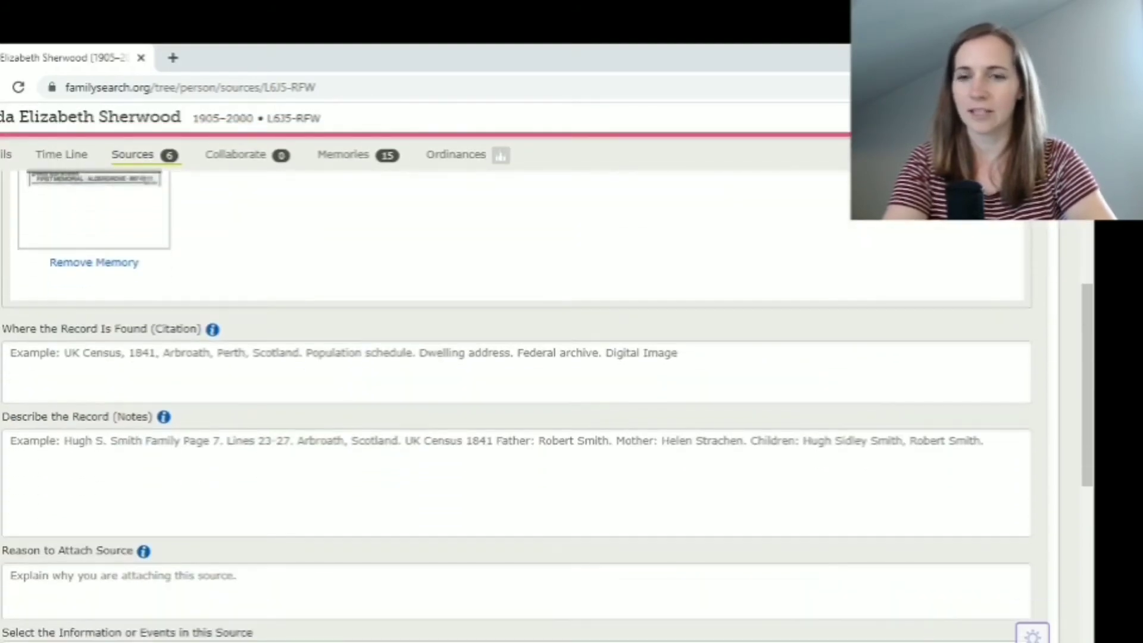
Copy the Province obituary citation paragraph from the Word research log and return to Chrome
{"action": "mouse_move", "coordinate": [170, 642]}
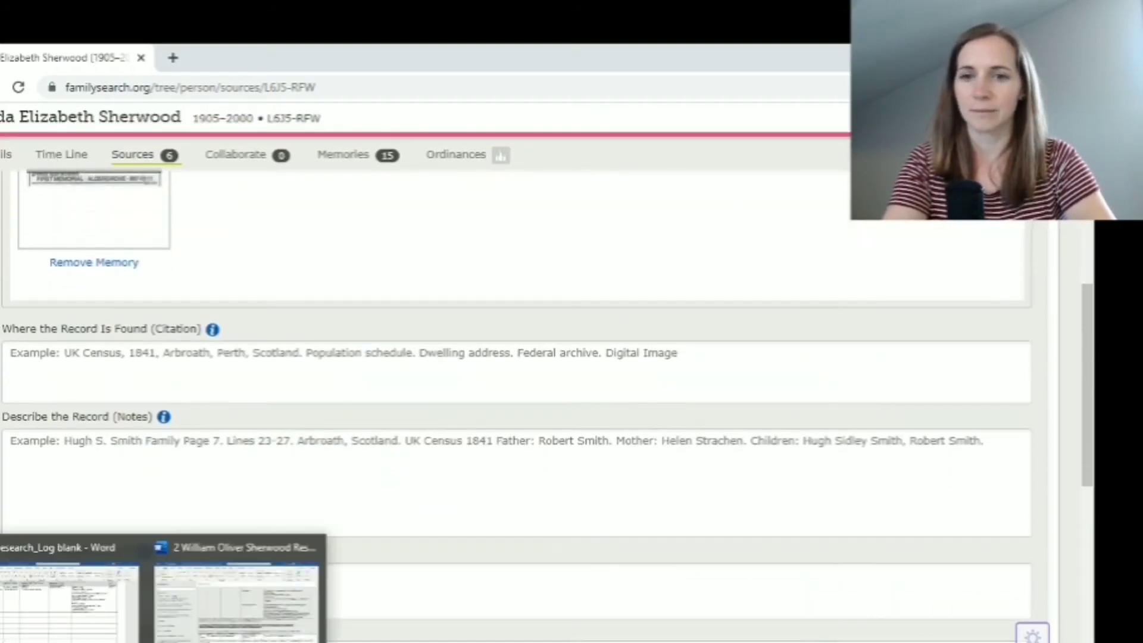
{"action": "left_click", "coordinate": [238, 589]}
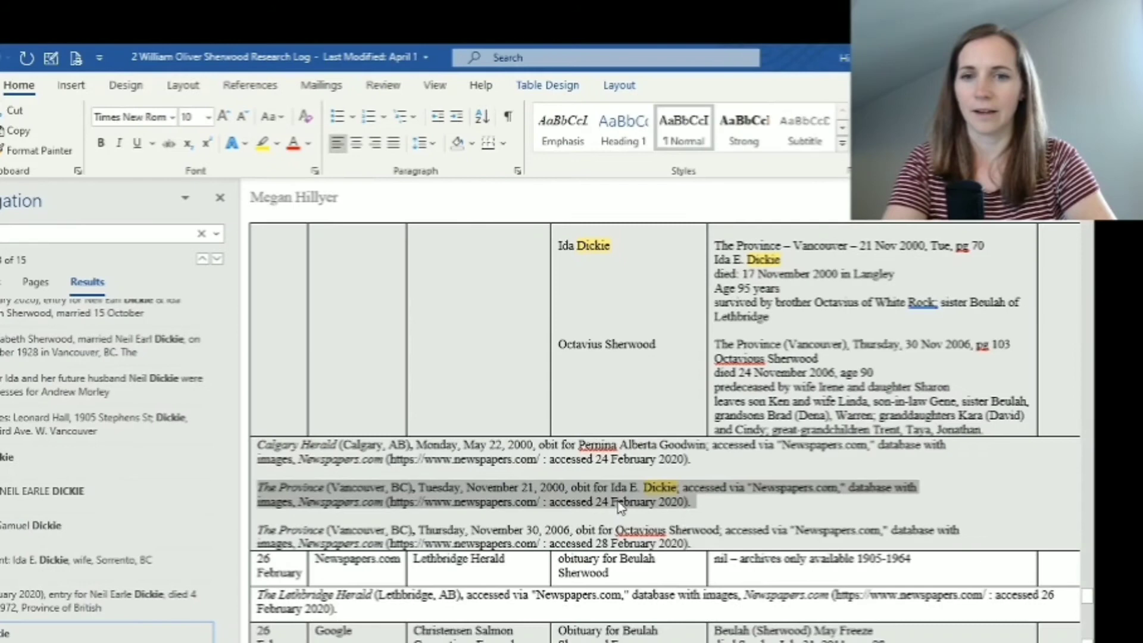
{"action": "left_click", "coordinate": [701, 501]}
{"action": "left_click_drag", "start_coordinate": [701, 502], "coordinate": [261, 488]}
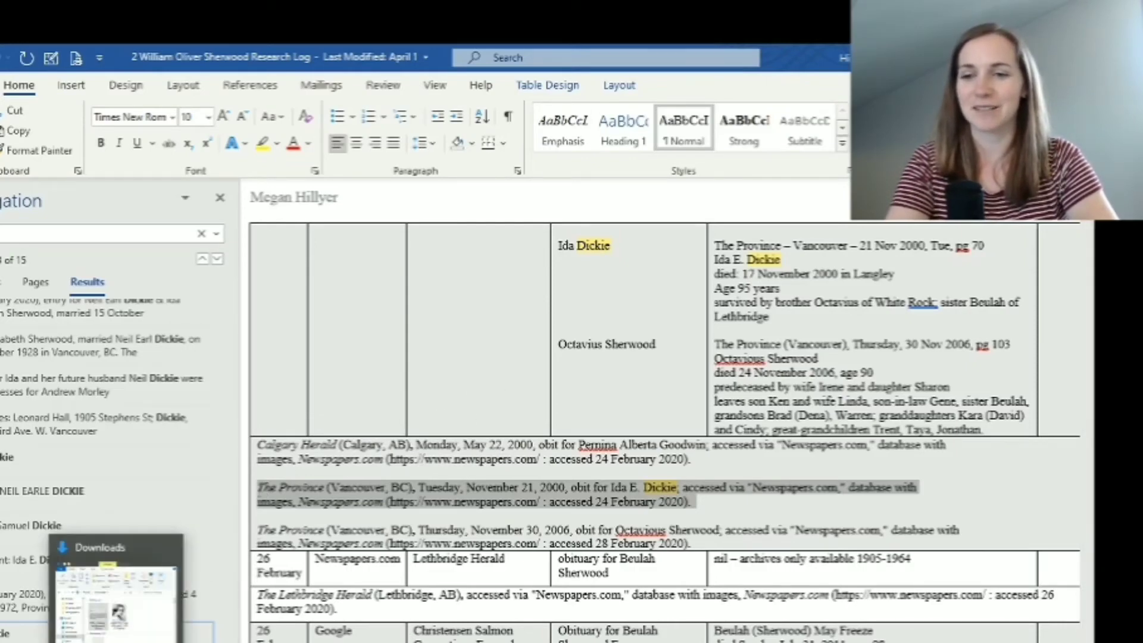
{"action": "left_click", "coordinate": [119, 552]}
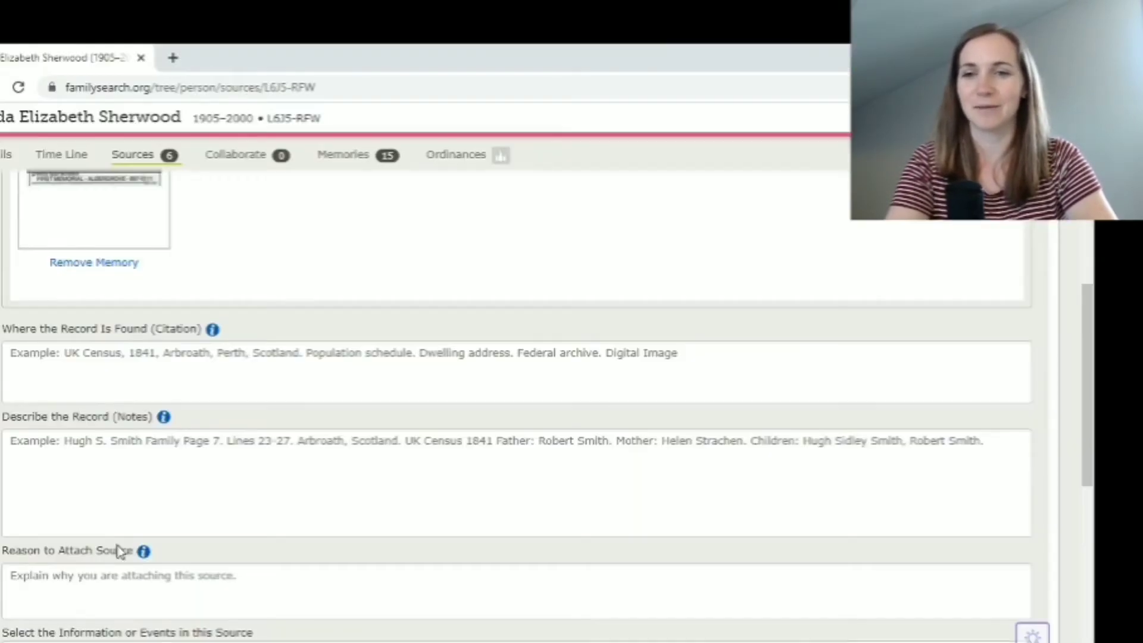
Paste The Province (Vancouver, BC), 21 November 2000 Newspapers.com citation into the citation field
{"action": "left_click", "coordinate": [137, 358]}
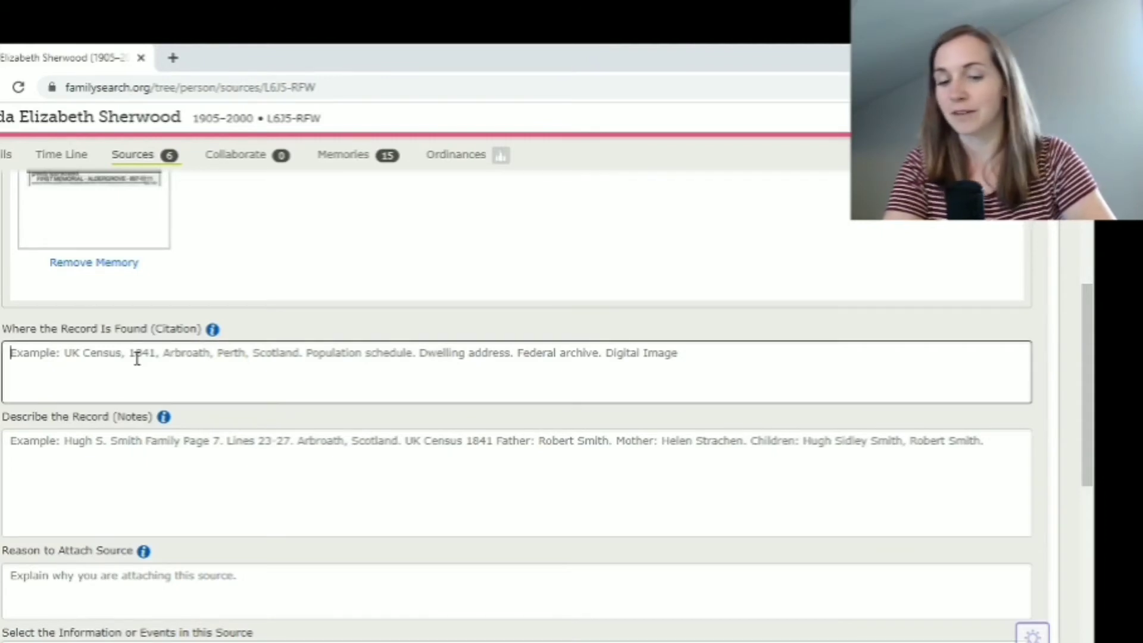
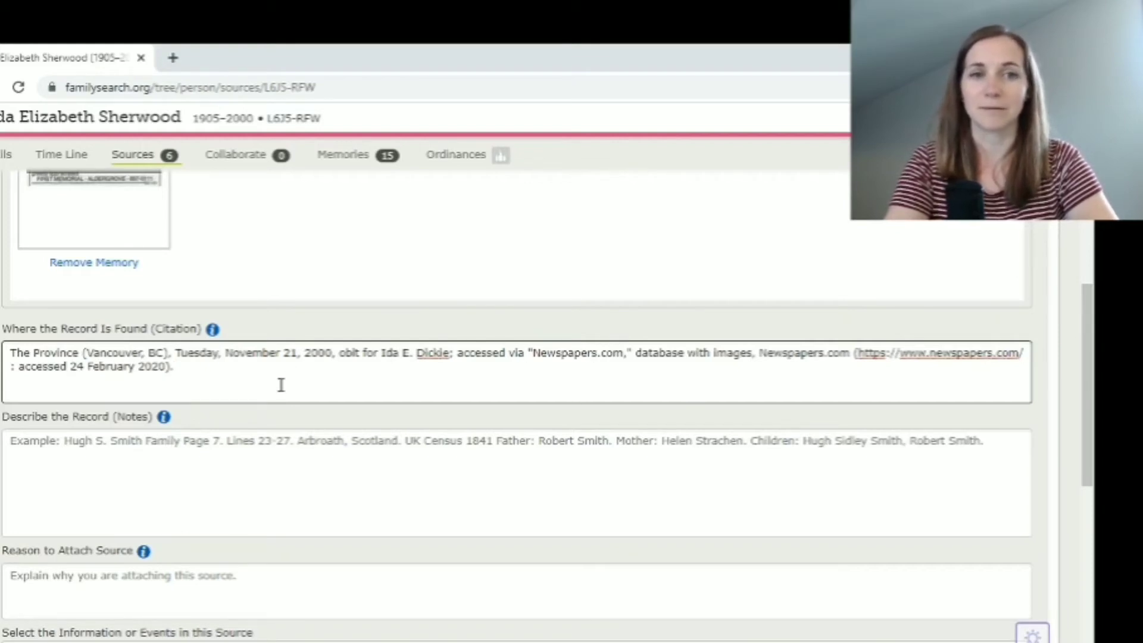
{"action": "left_click", "coordinate": [106, 446]}
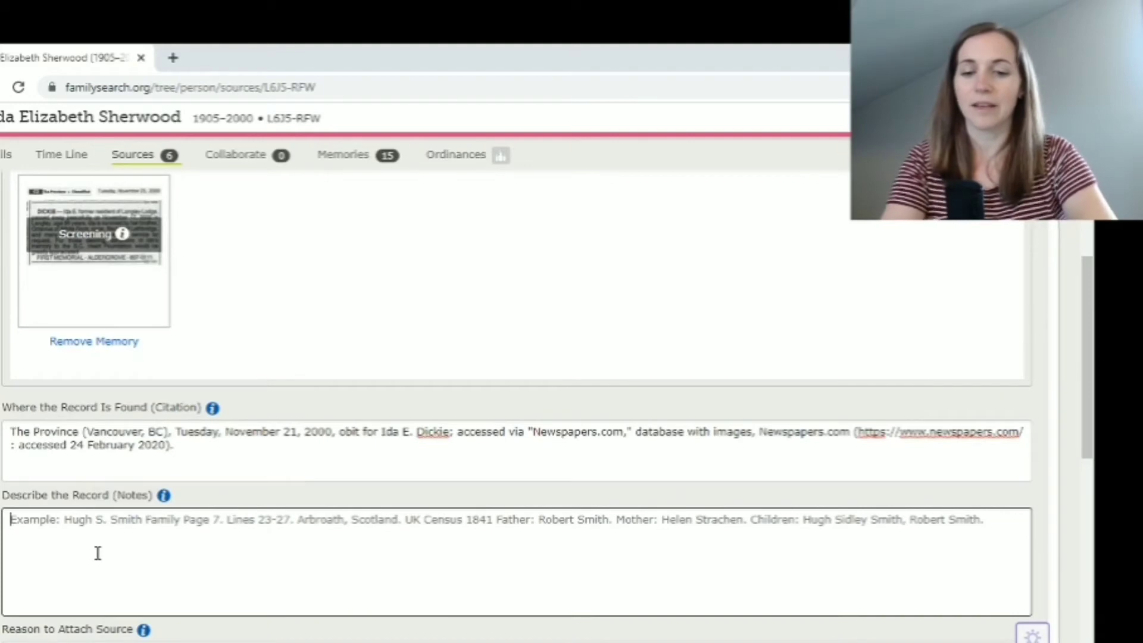
Write notes: Vancouver newspaper obituary printed 21 November 2000; died 17 November 2000 in Langley, BC
{"action": "type", "text": "Obi"}
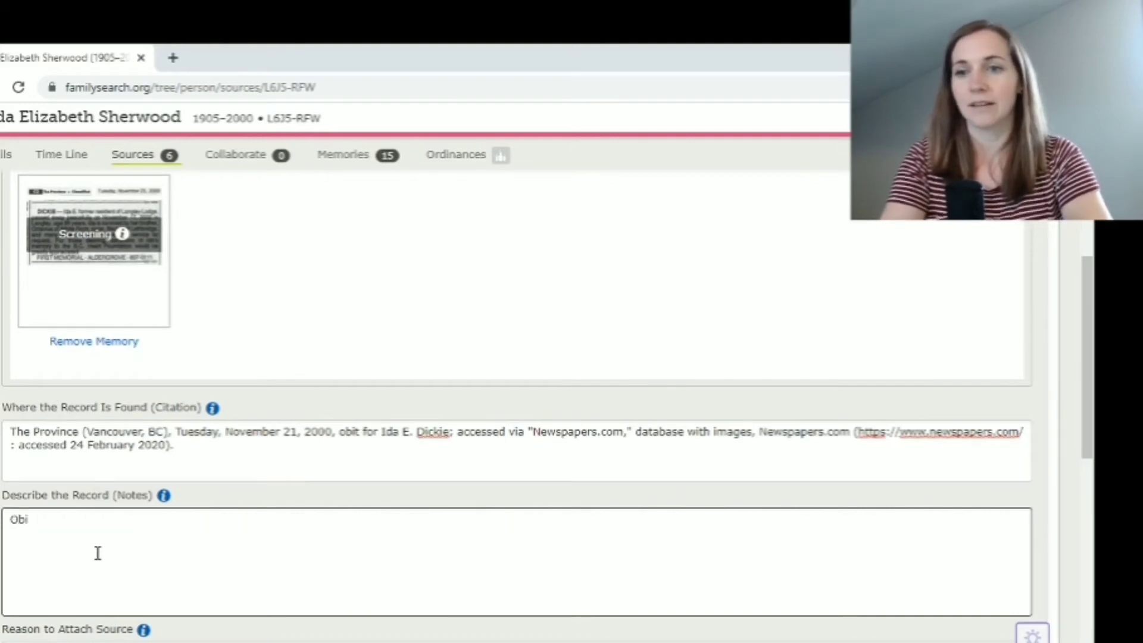
{"action": "type", "text": "tuary in"}
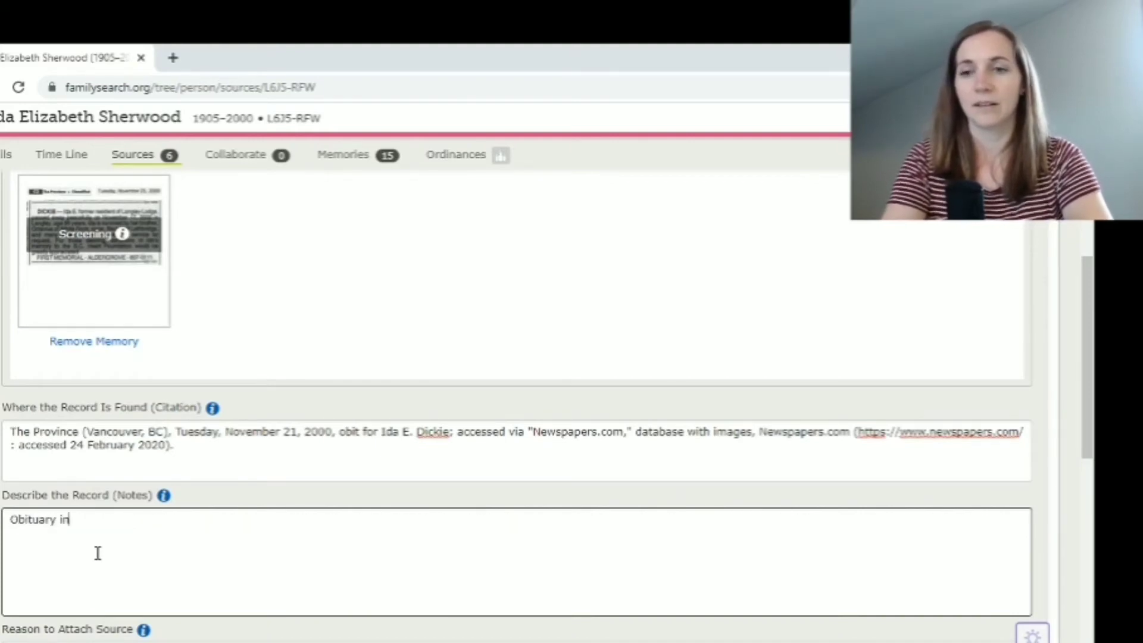
{"action": "type", "text": " Vancou"}
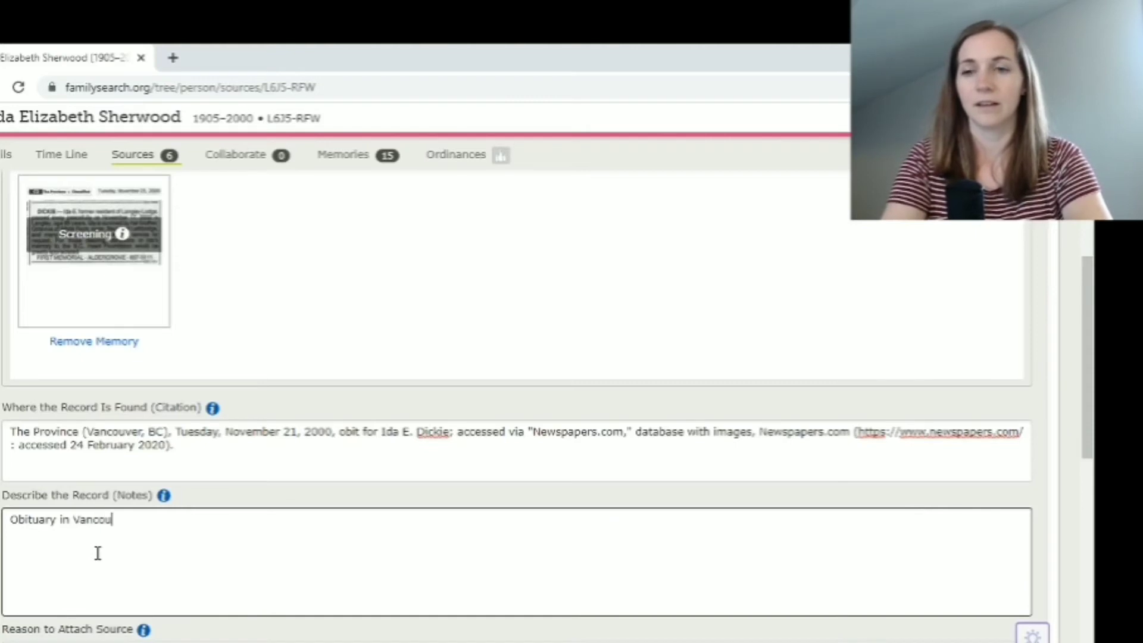
{"action": "type", "text": "ver"}
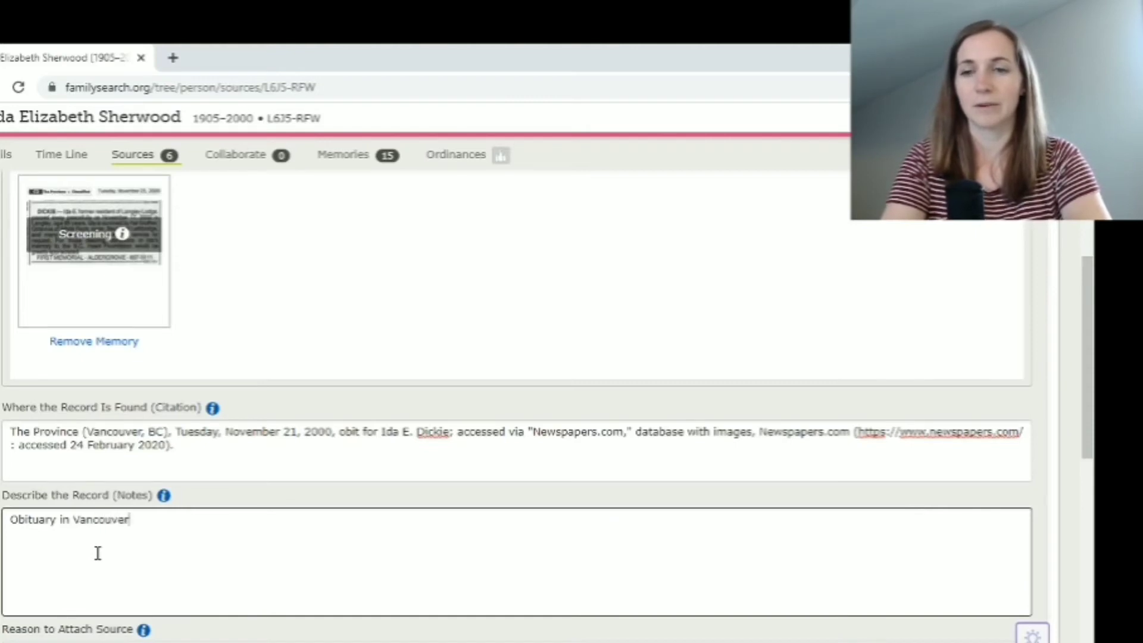
{"action": "type", "text": " newspa"}
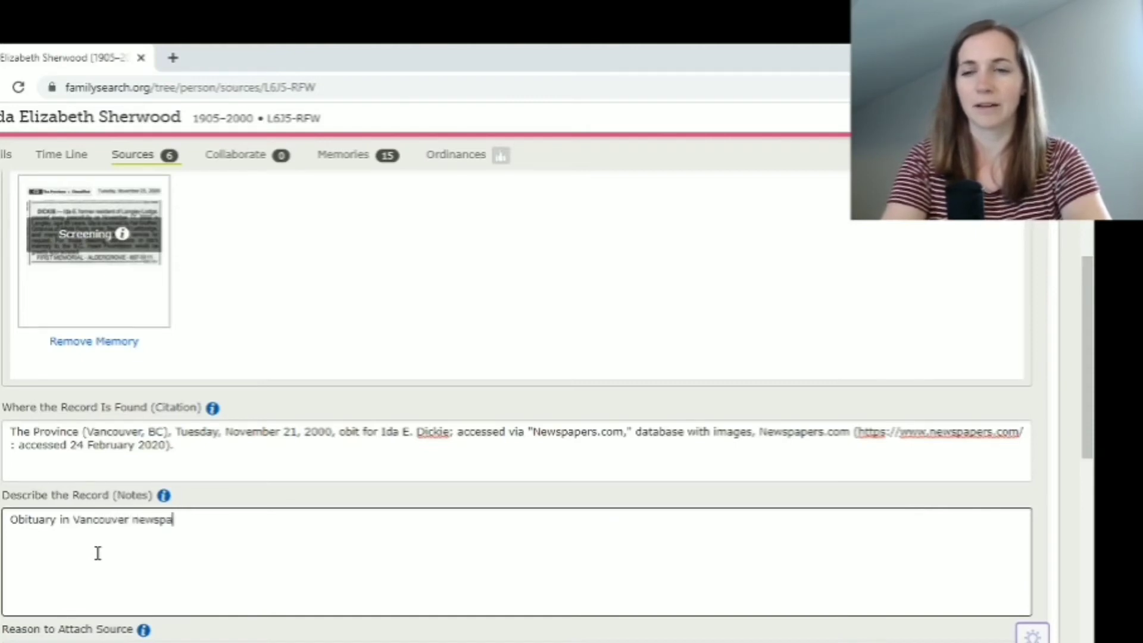
{"action": "type", "text": "per on 2"}
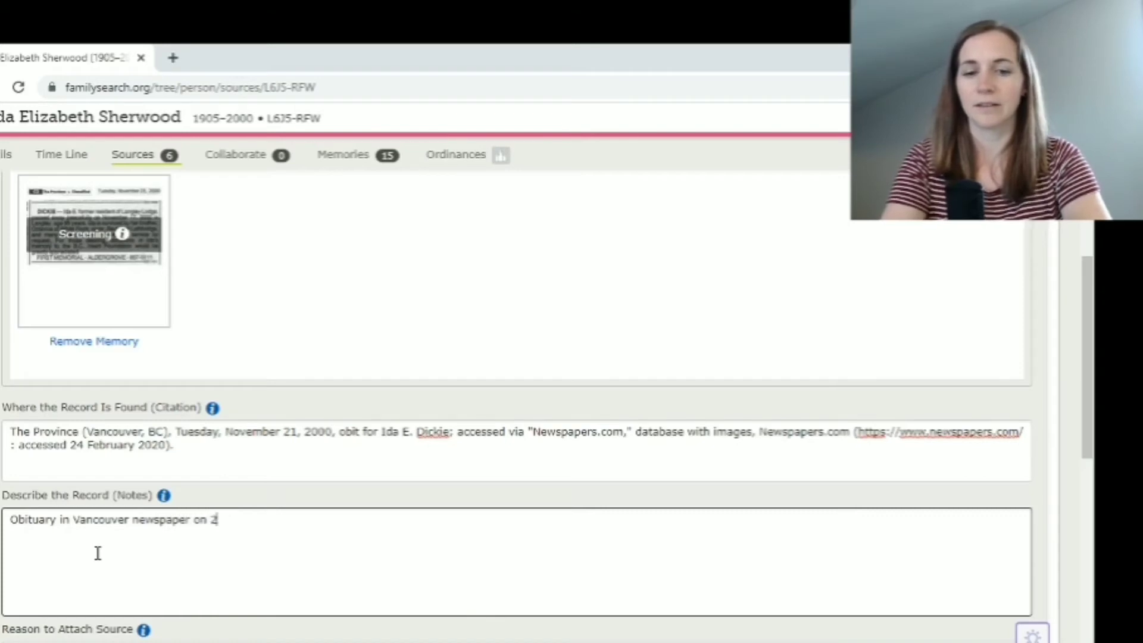
{"action": "key", "text": "BackSpace"}
{"action": "key", "text": "BackSpace"}
{"action": "key", "text": "BackSpace"}
{"action": "key", "text": "BackSpace"}
{"action": "key", "text": "BackSpace"}
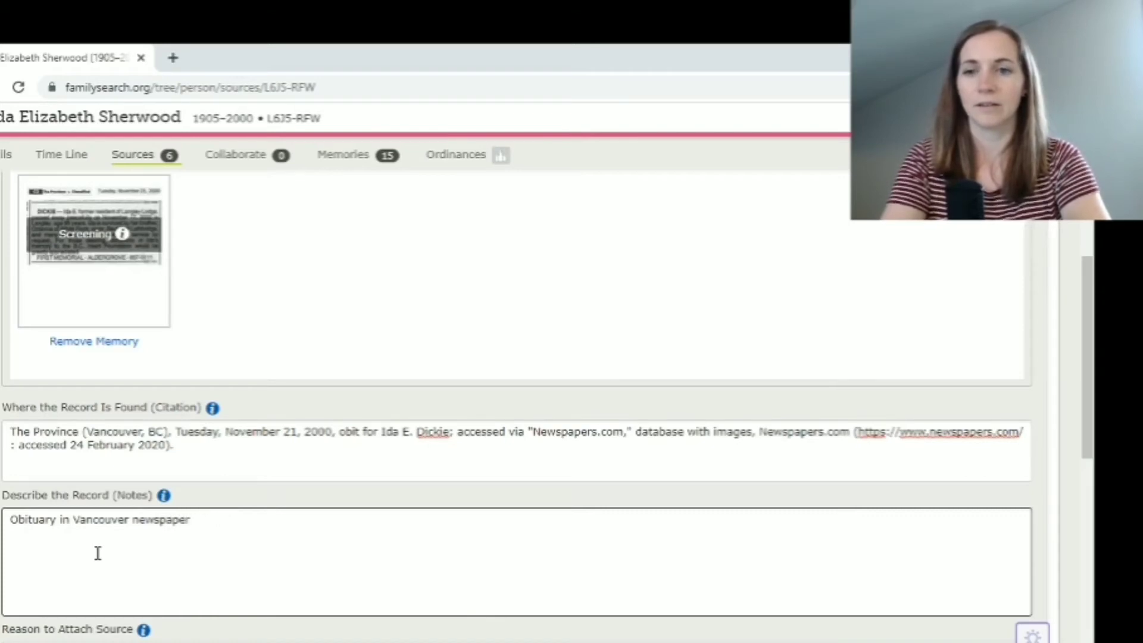
{"action": "type", "text": "printe"}
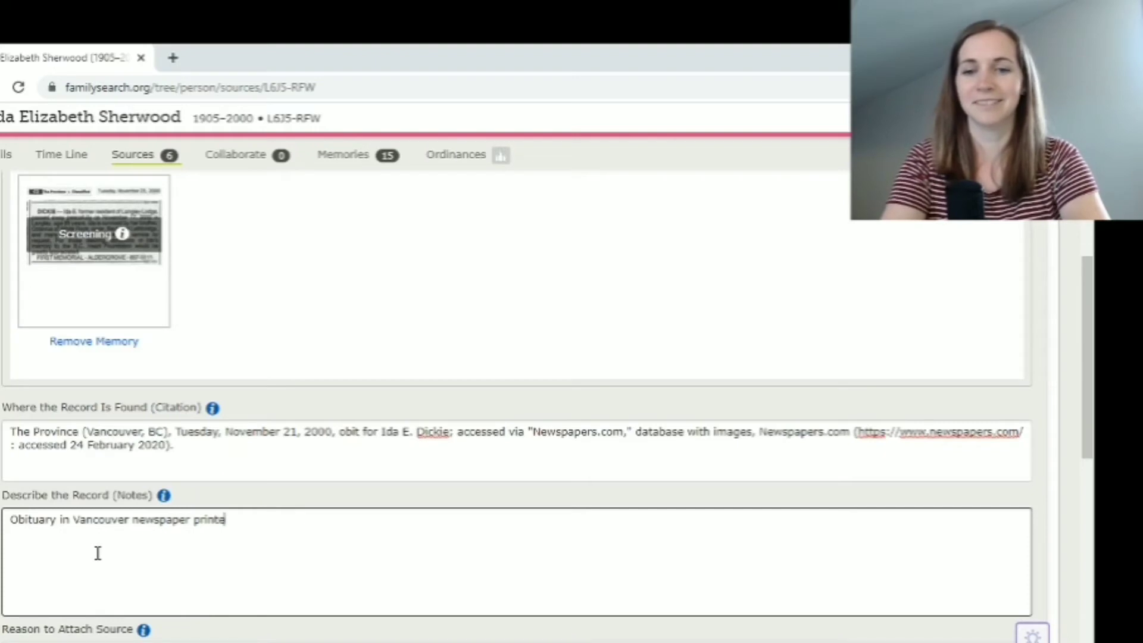
{"action": "type", "text": "d on 21 Nove"}
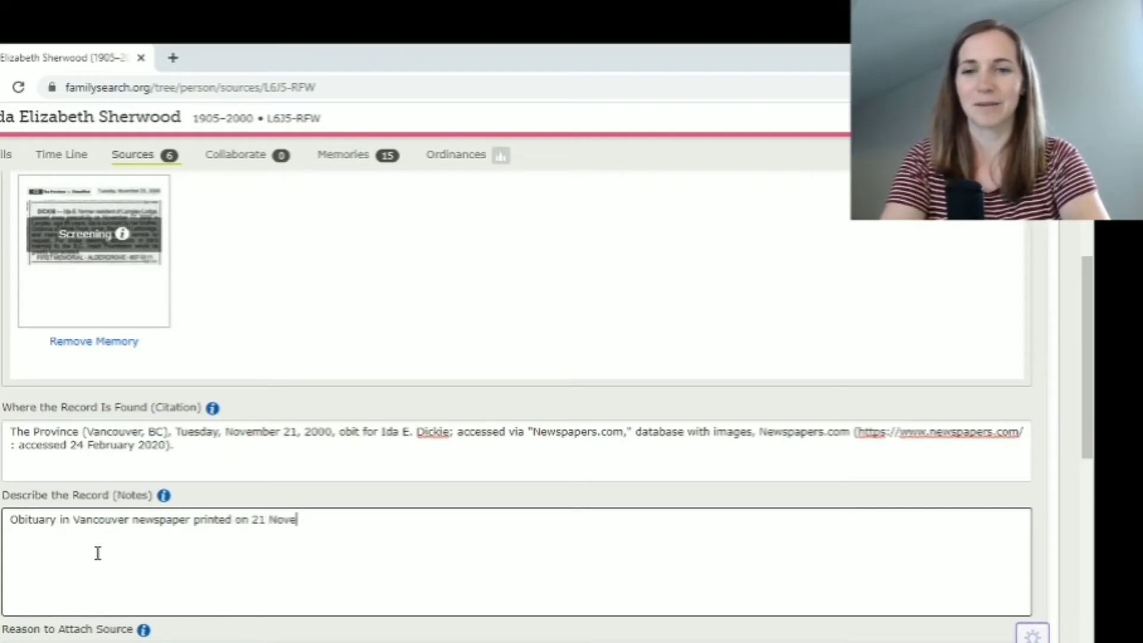
{"action": "type", "text": "mber 2000"}
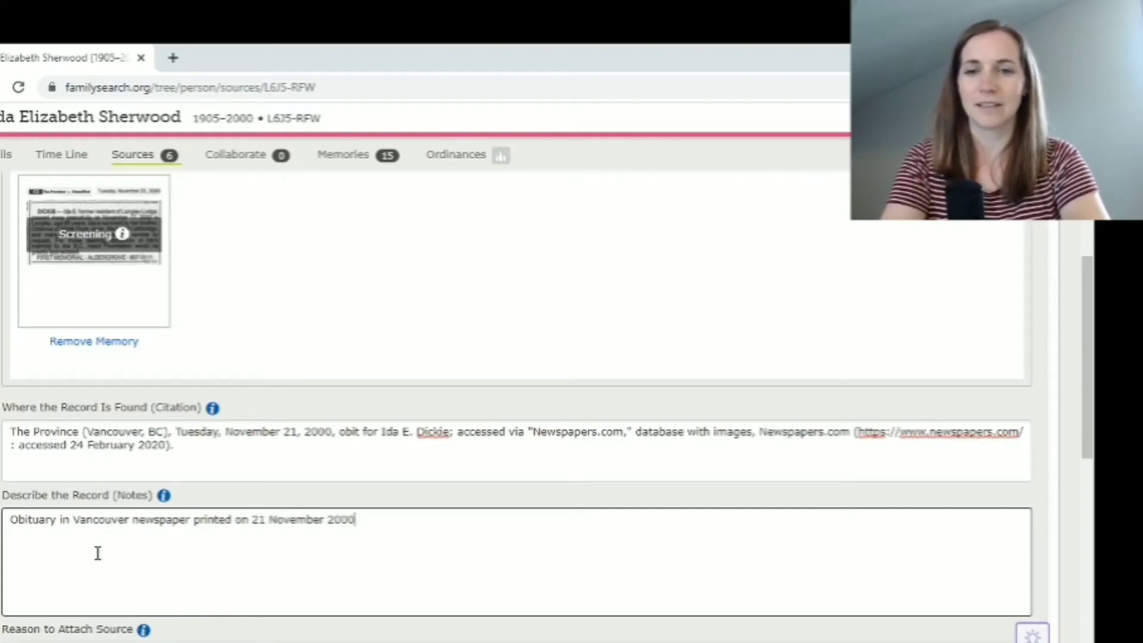
{"action": "type", "text": " for "}
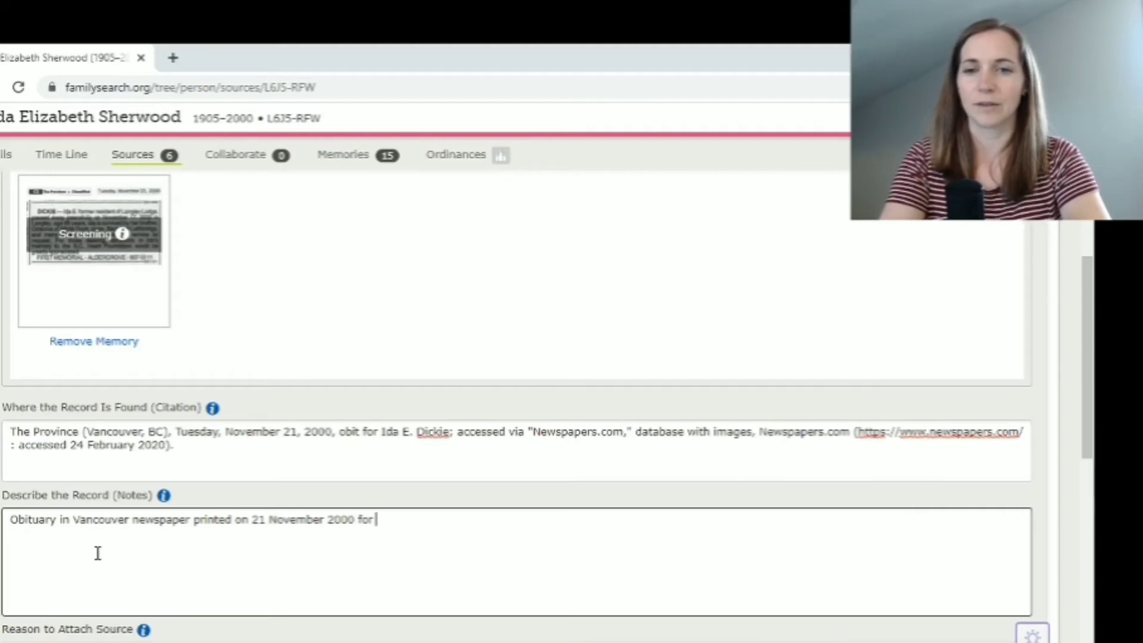
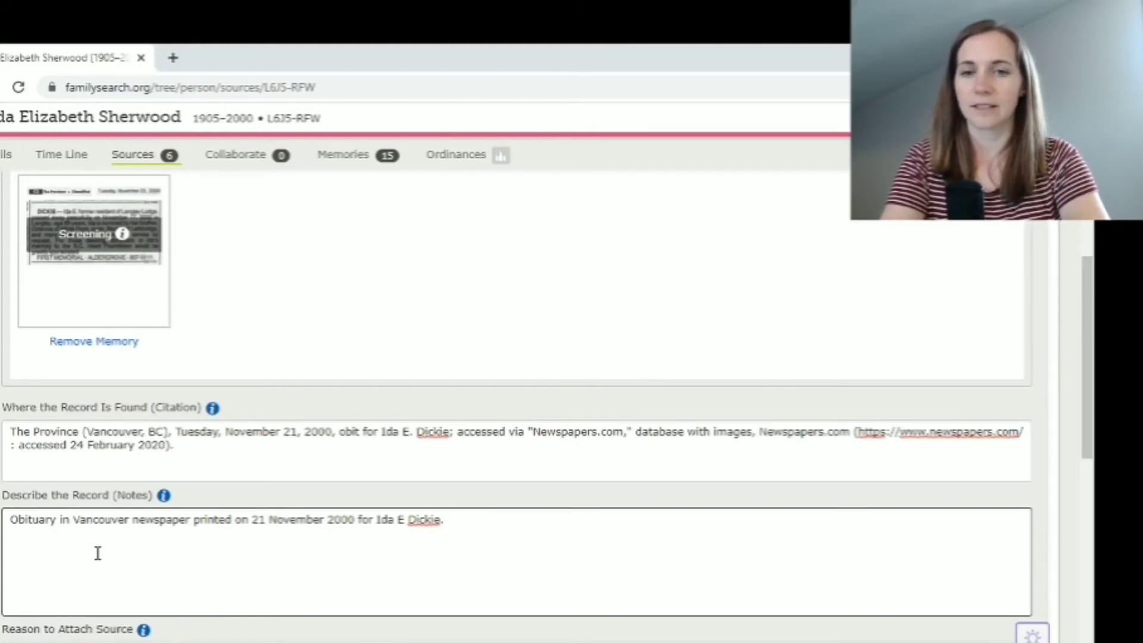
{"action": "type", "text": "Died on"}
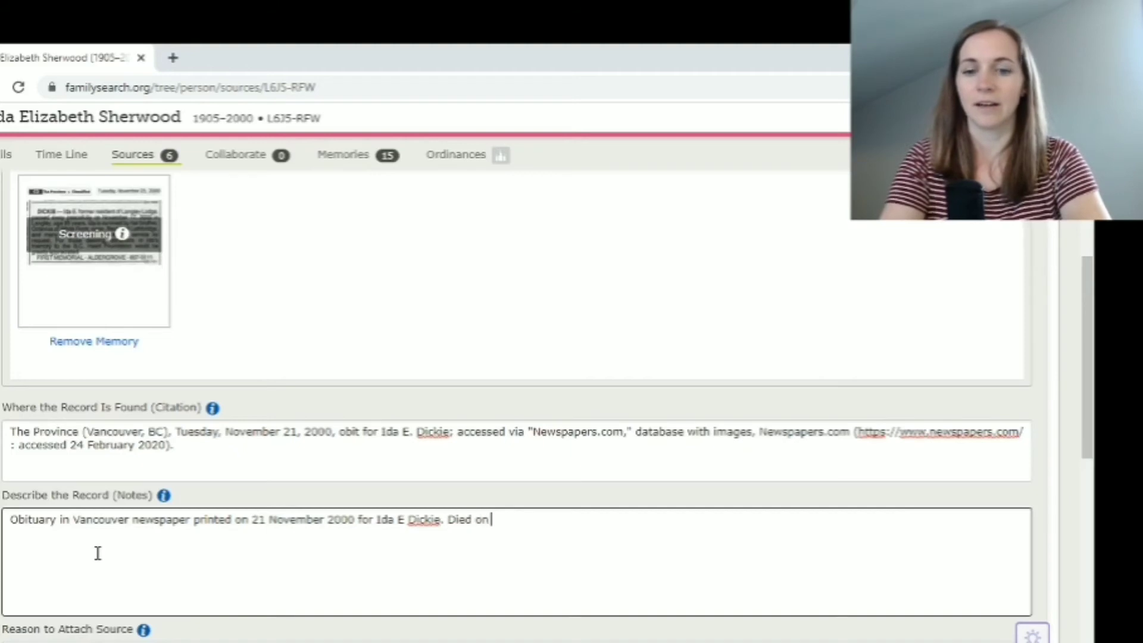
{"action": "type", "text": " 17 Nove"}
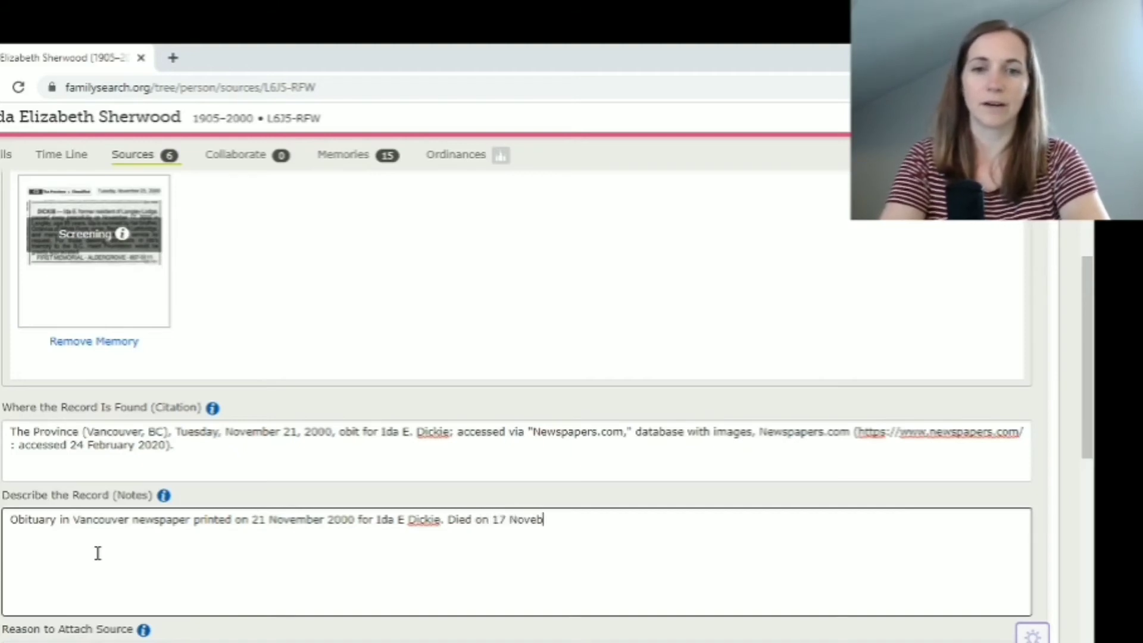
{"action": "type", "text": "mber 2000 "}
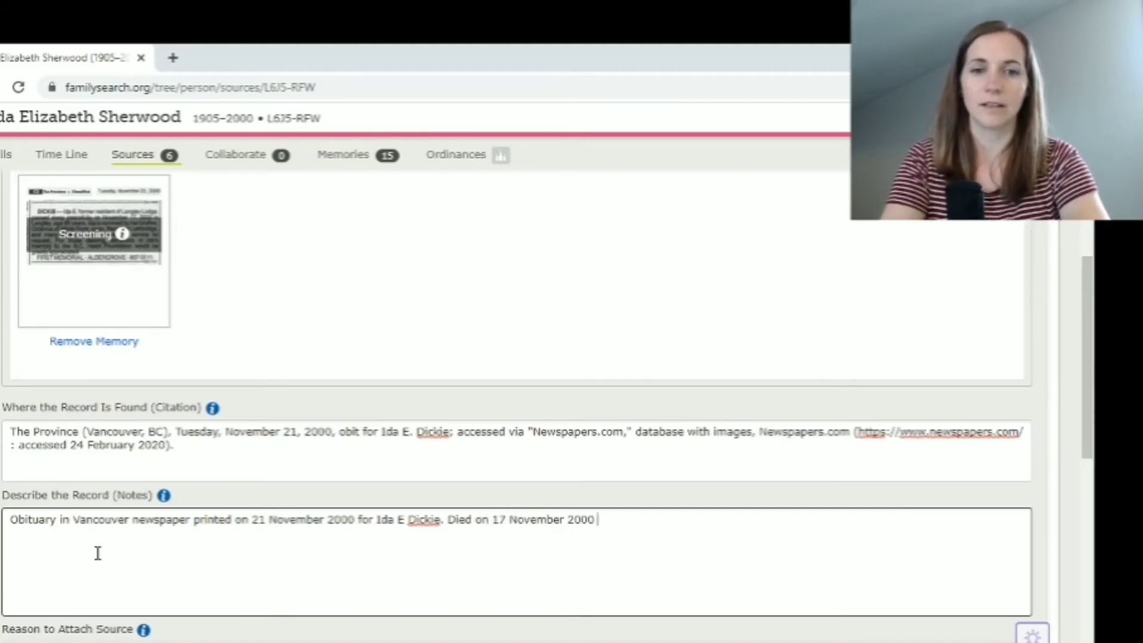
{"action": "type", "text": "in Langley,"}
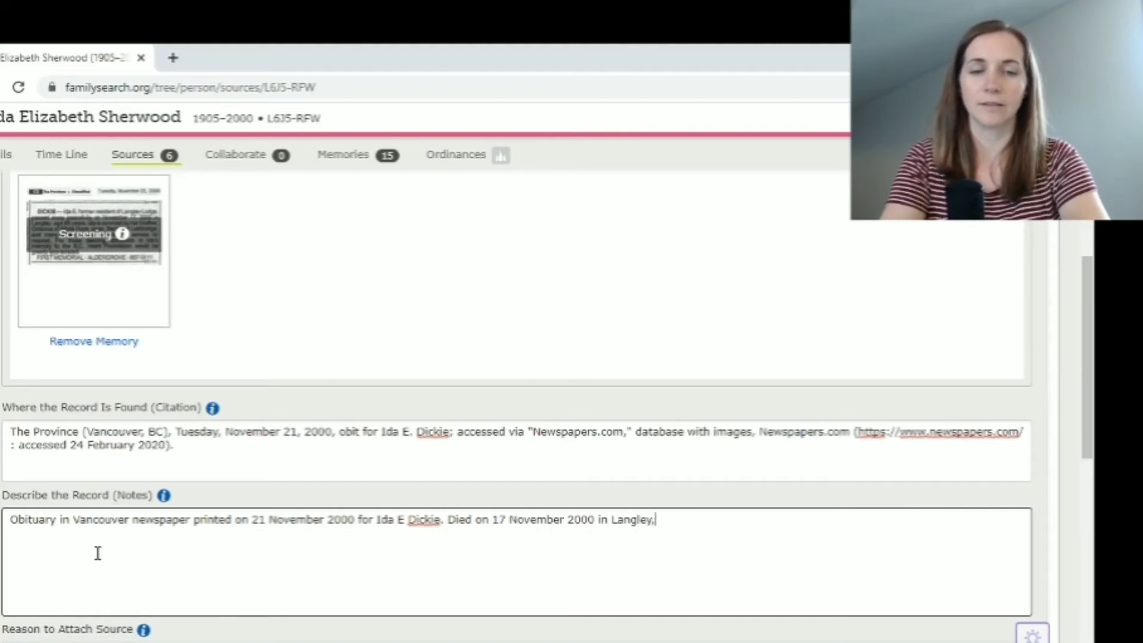
{"action": "type", "text": " B"}
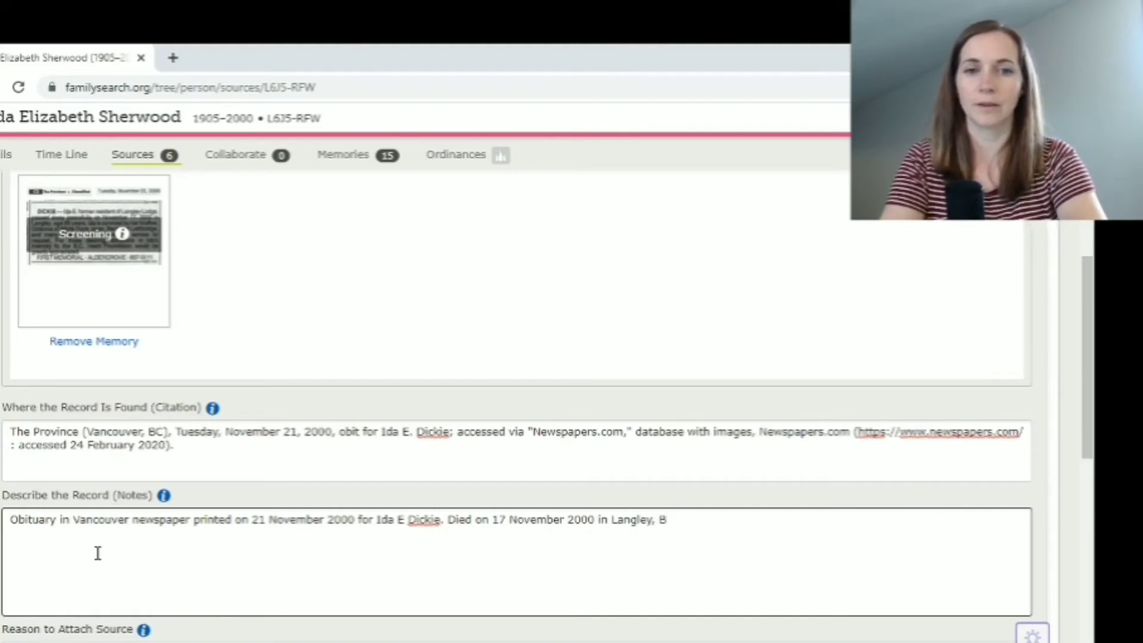
{"action": "type", "text": "XC>"}
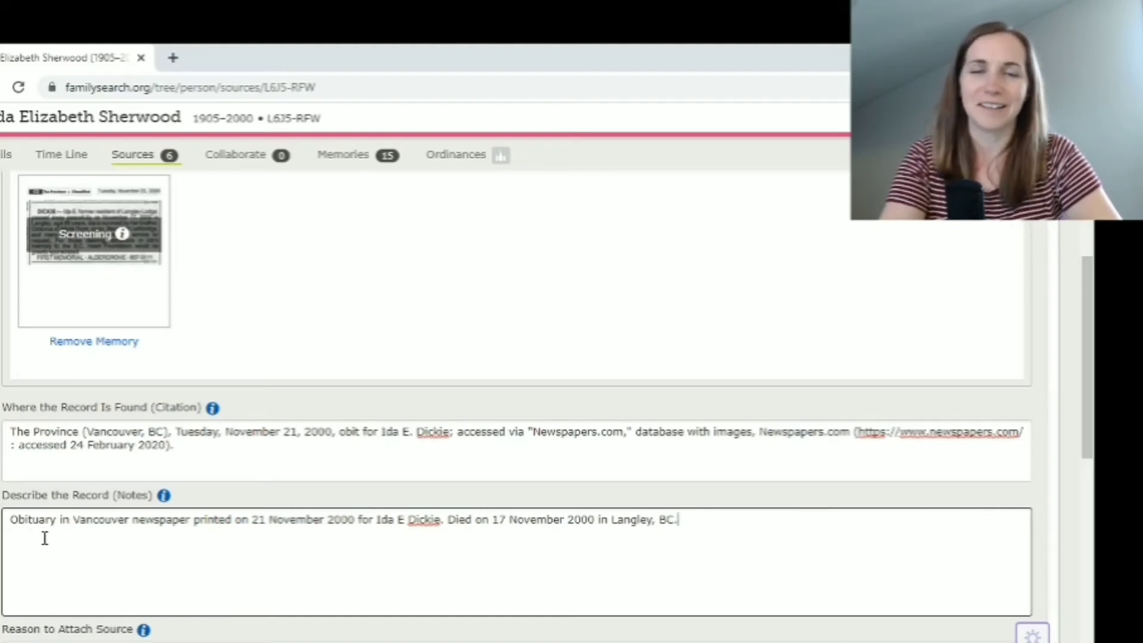
{"action": "scroll", "coordinate": [45, 538], "scroll_direction": "down", "scroll_amount": 1}
{"action": "scroll", "coordinate": [45, 538], "scroll_direction": "down", "scroll_amount": 1}
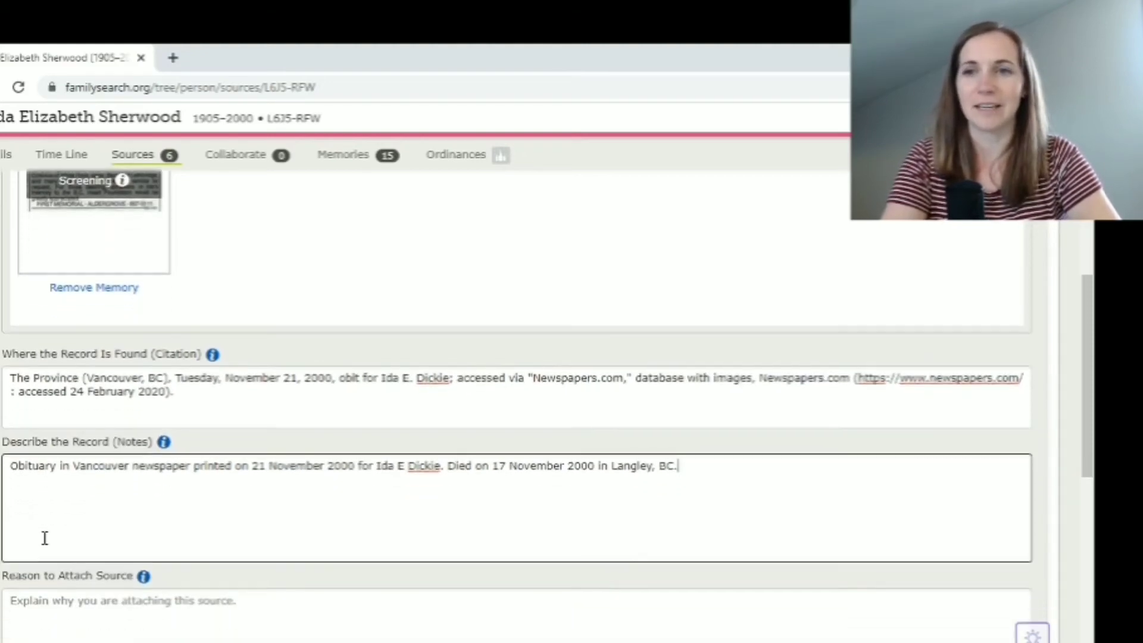
{"action": "scroll", "coordinate": [45, 538], "scroll_direction": "down", "scroll_amount": 3}
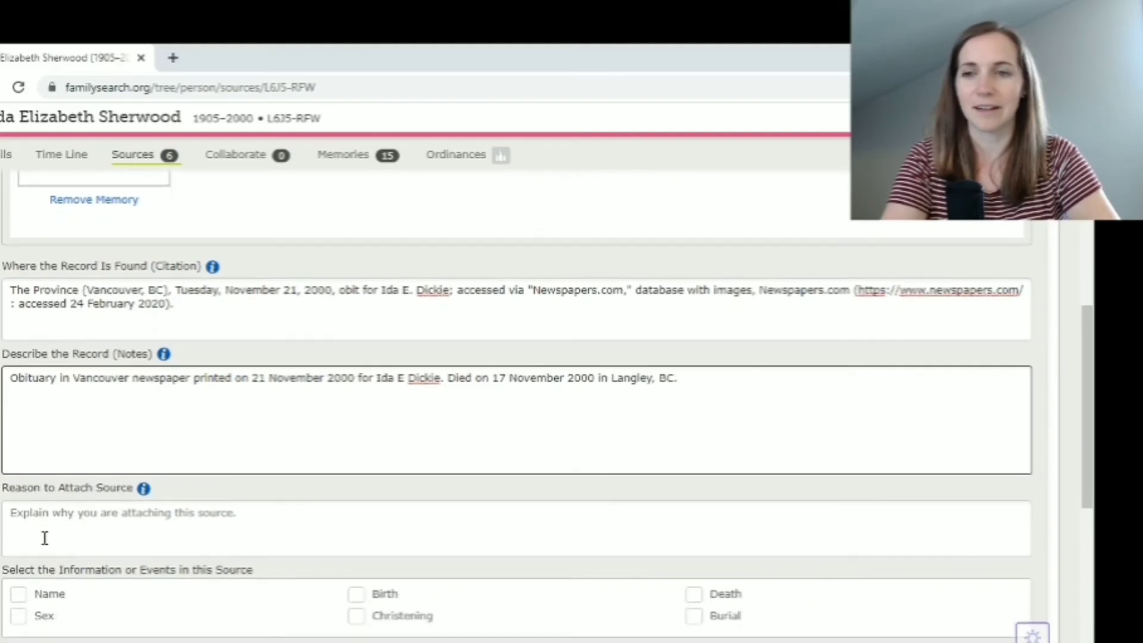
Give the attach reason (proves death date, lists siblings, names spouse) and tag Name and Sex
{"action": "left_click", "coordinate": [39, 518]}
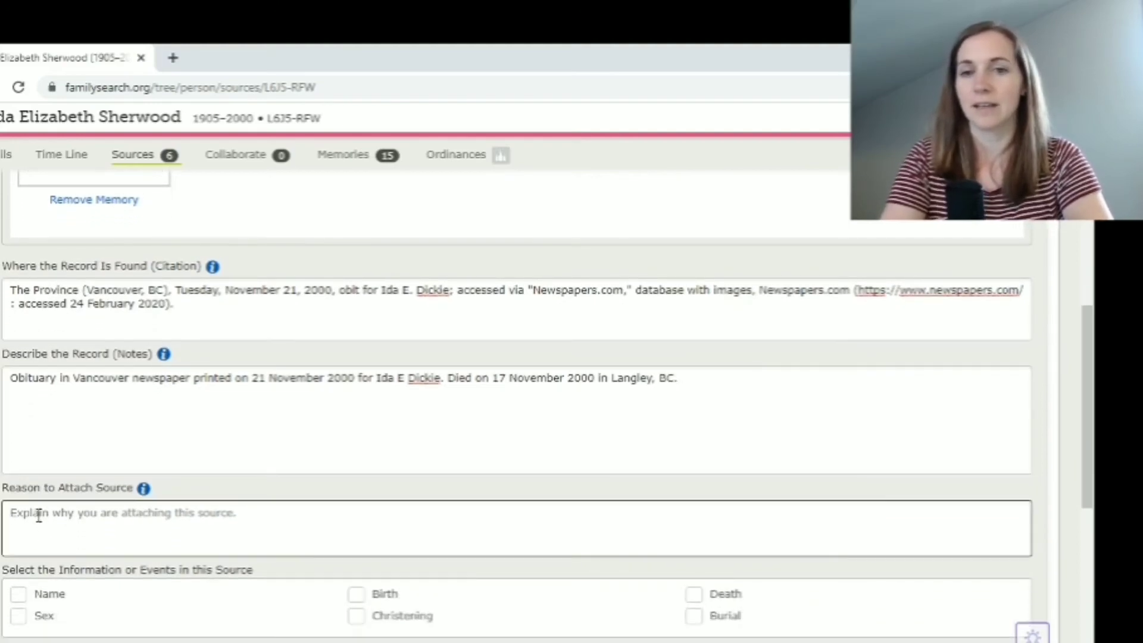
{"action": "type", "text": "Prove"}
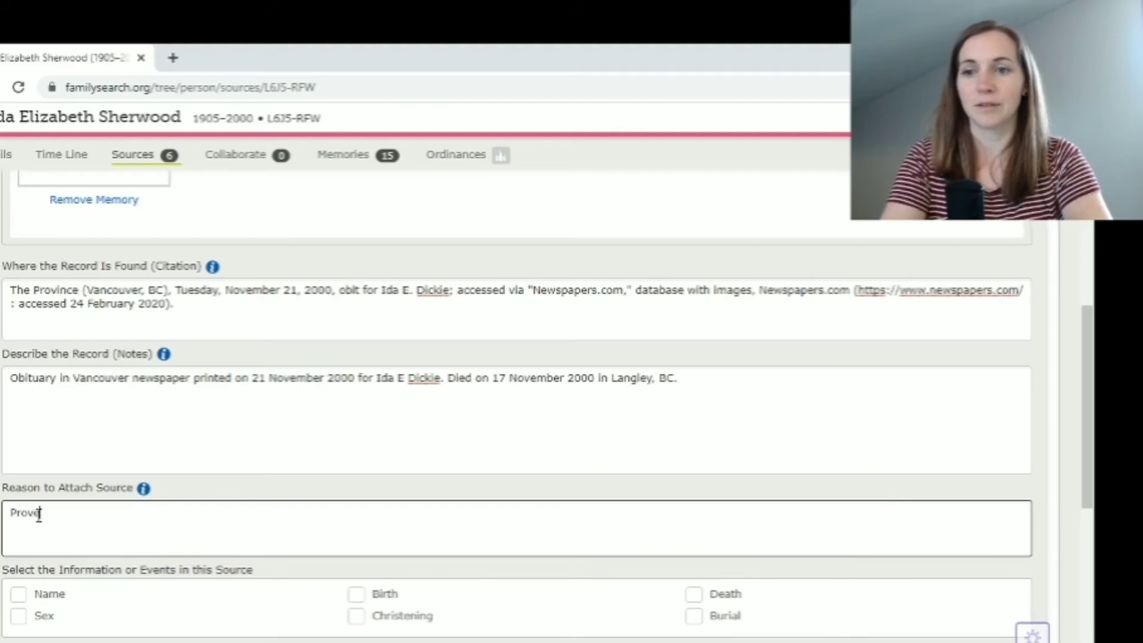
{"action": "type", "text": "s death date. "}
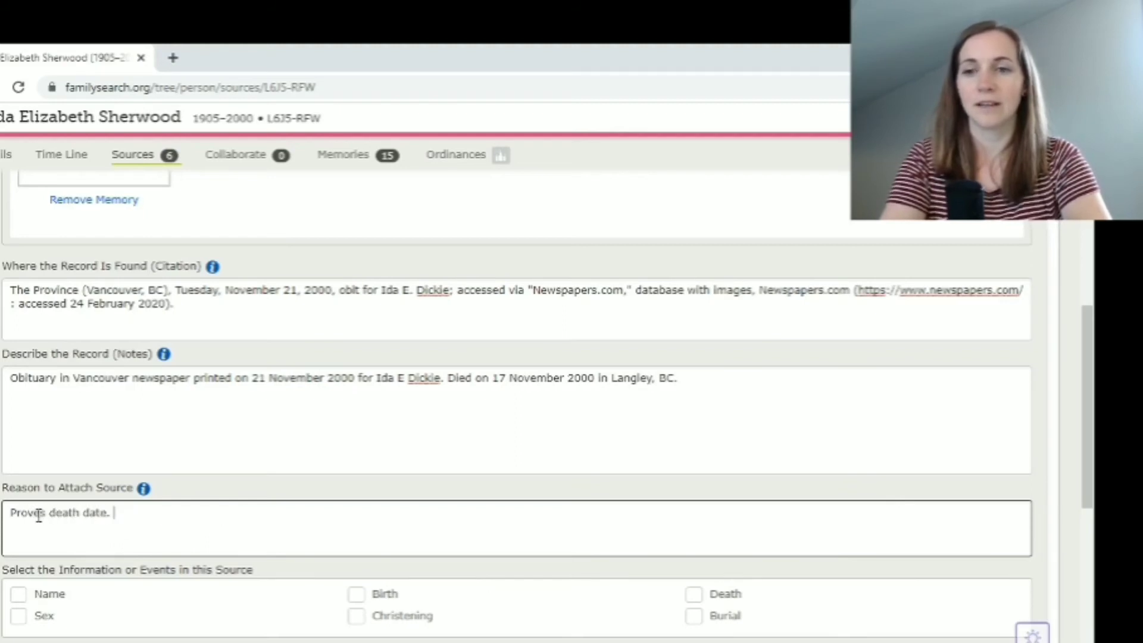
{"action": "type", "text": "Lists"}
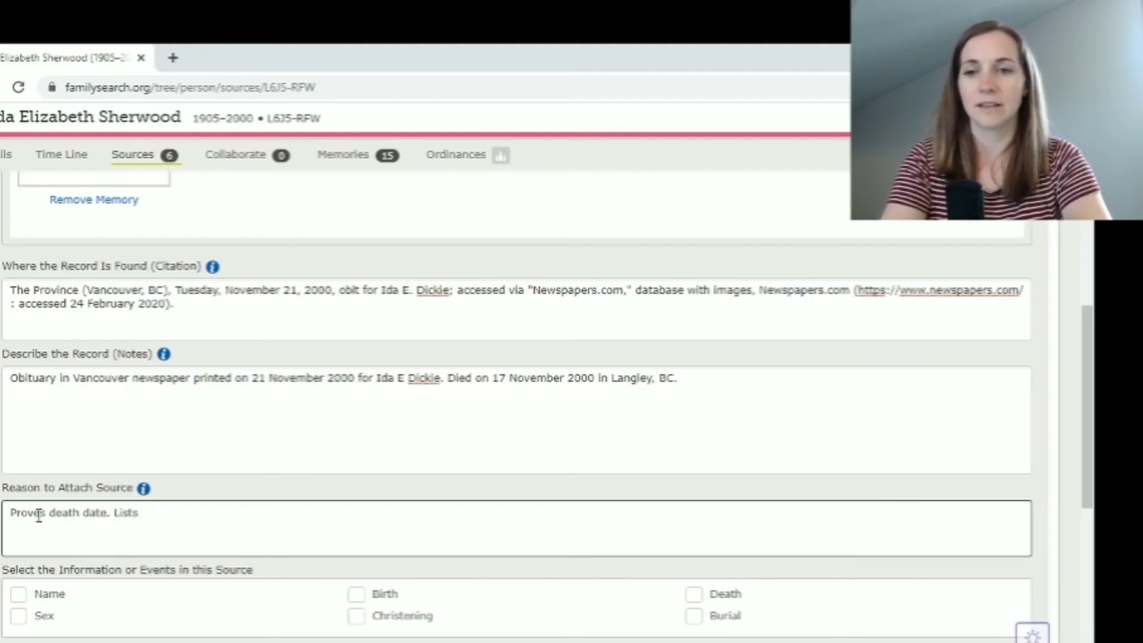
{"action": "type", "text": " brother Oc"}
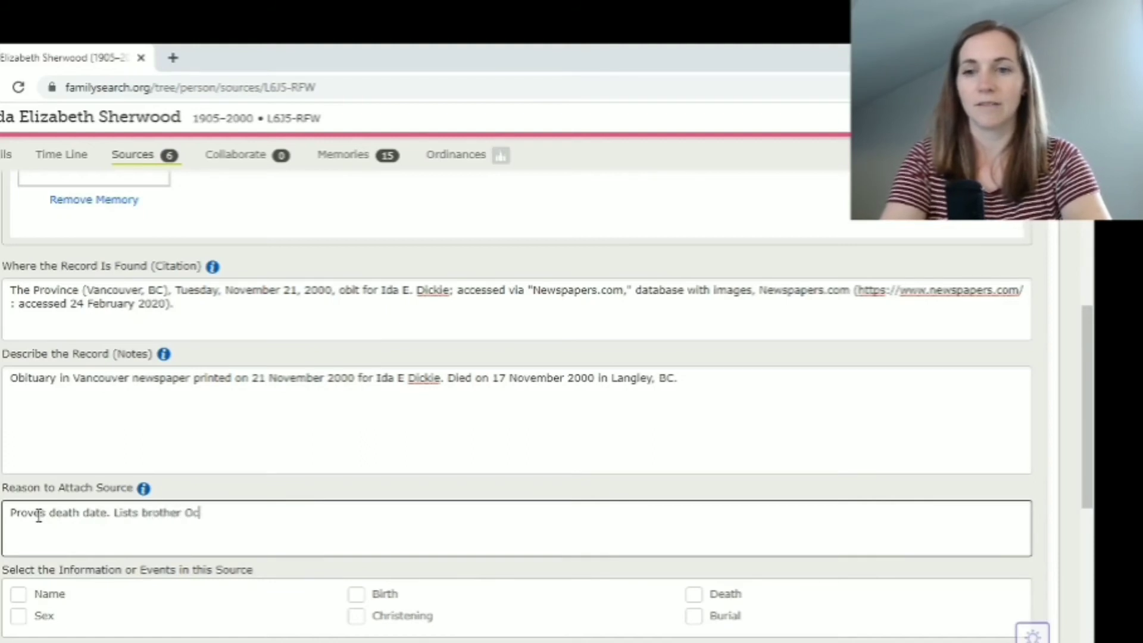
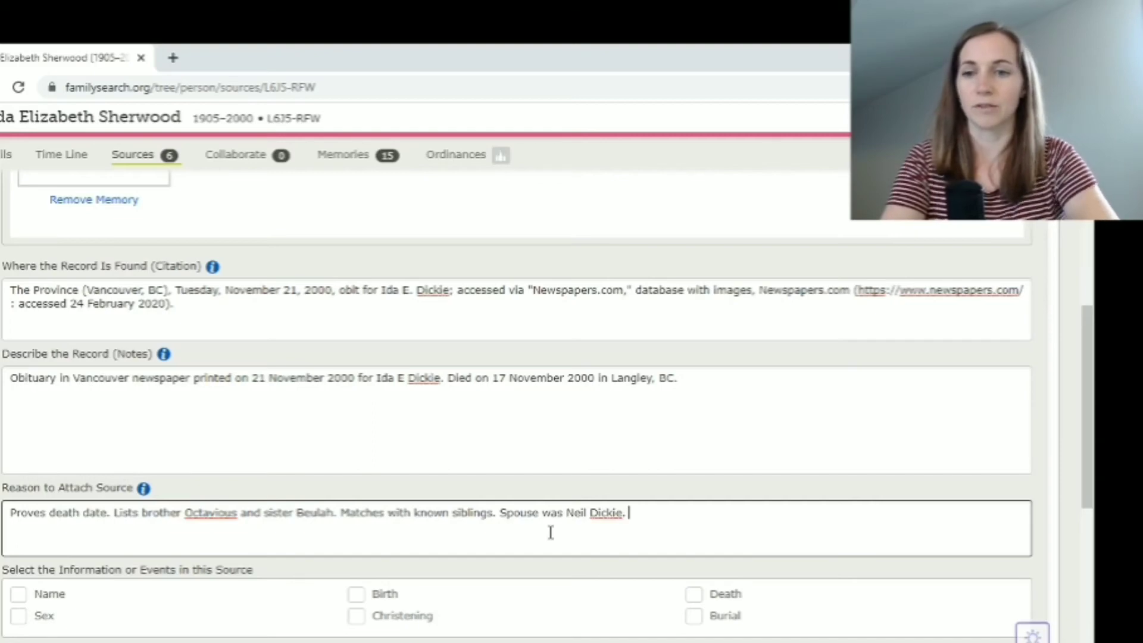
{"action": "scroll", "coordinate": [526, 620], "scroll_direction": "down", "scroll_amount": 3}
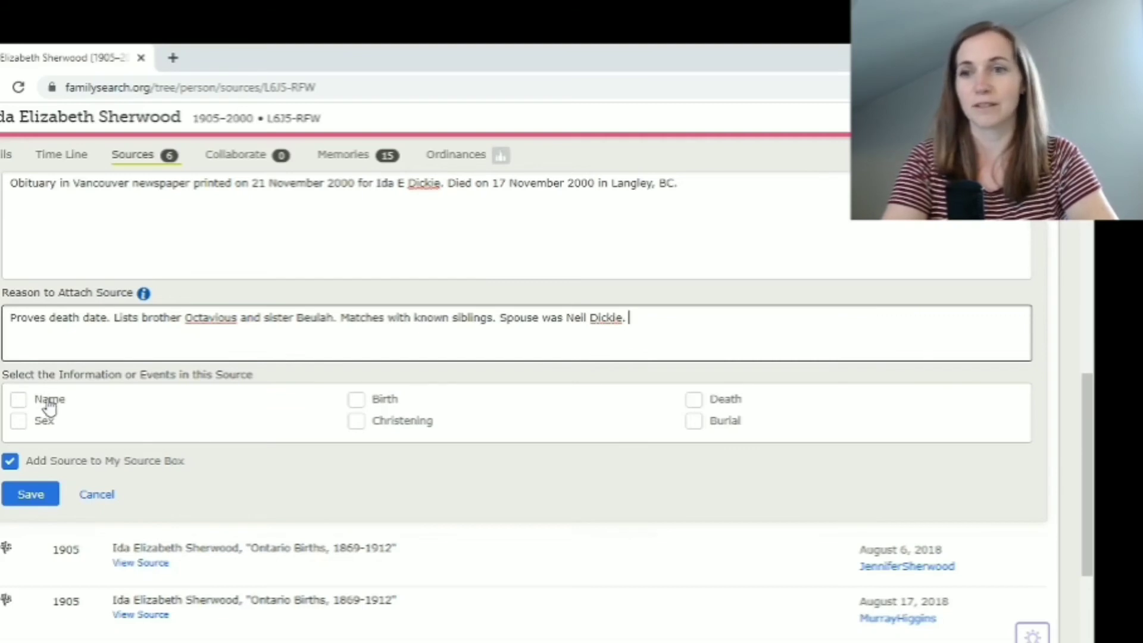
{"action": "left_click", "coordinate": [19, 400]}
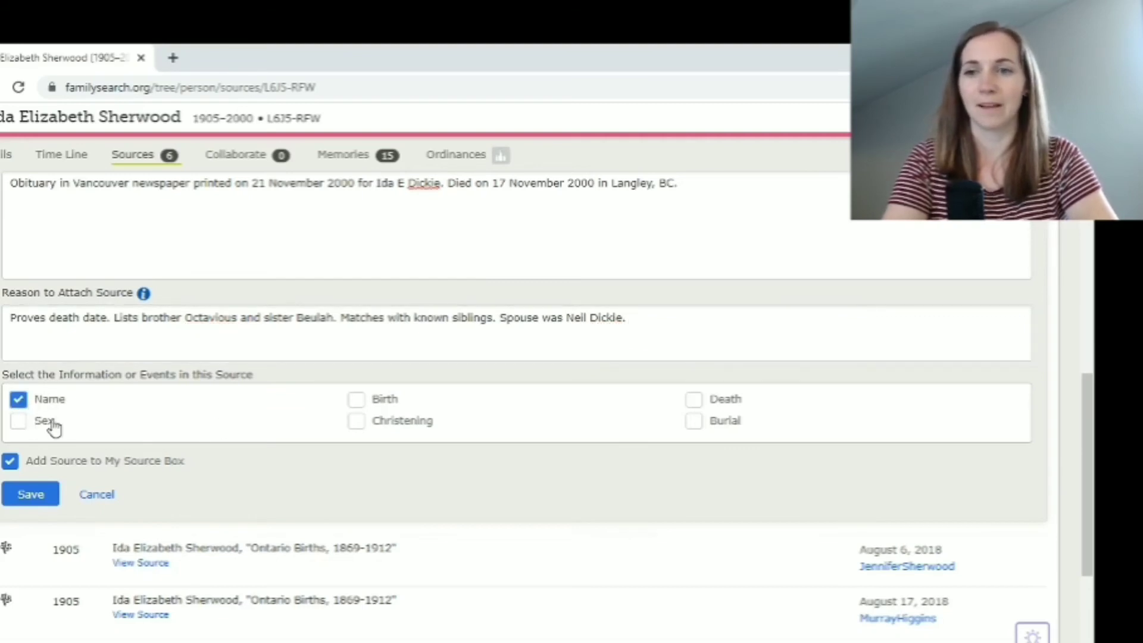
{"action": "left_click", "coordinate": [20, 422]}
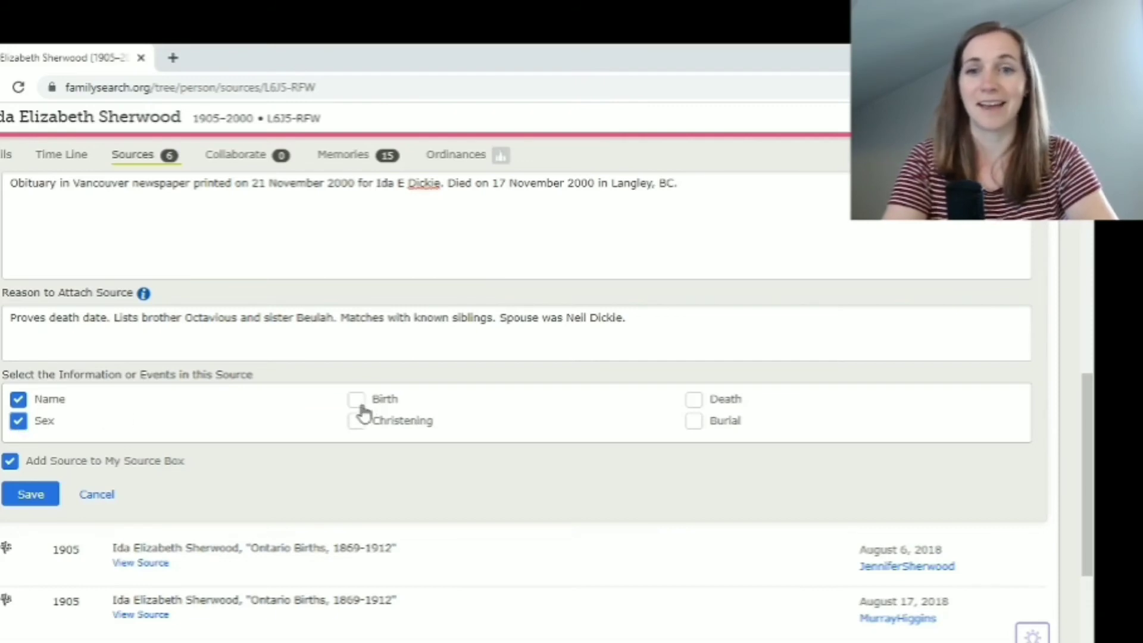
{"action": "scroll", "coordinate": [330, 414], "scroll_direction": "up", "scroll_amount": 2}
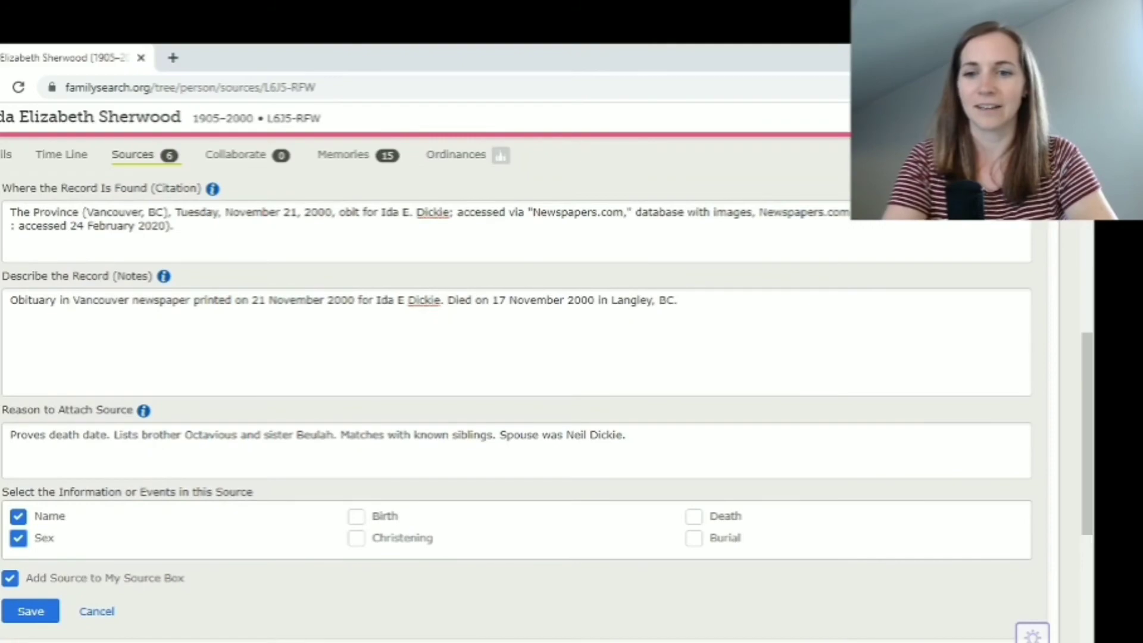
{"action": "left_click", "coordinate": [418, 641]}
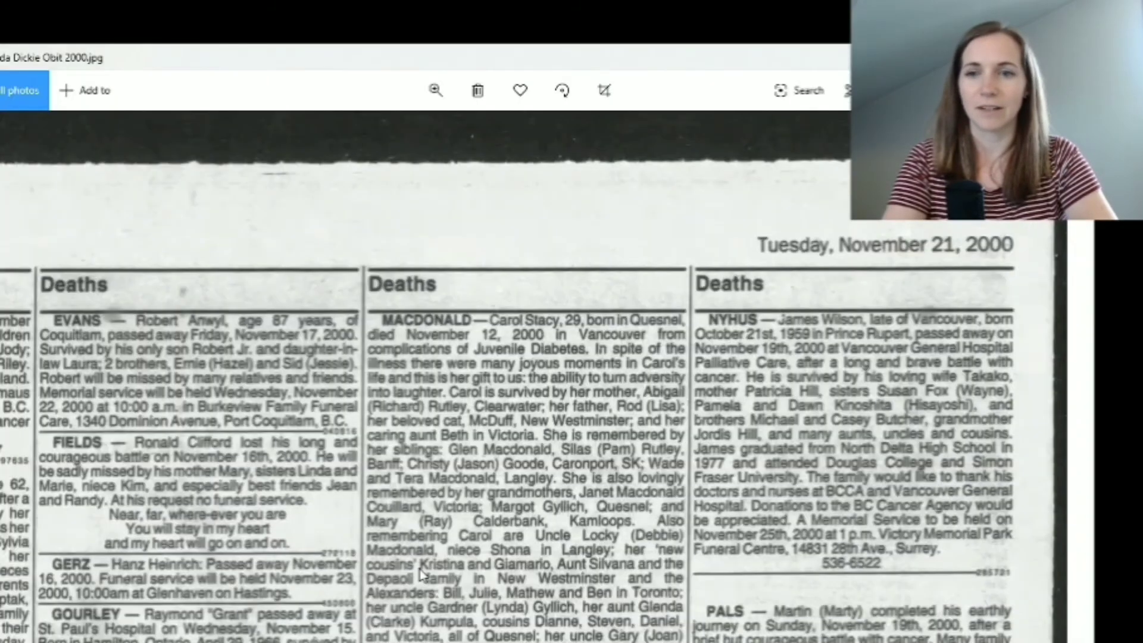
{"action": "left_click_drag", "start_coordinate": [371, 520], "coordinate": [554, 228]}
{"action": "left_click_drag", "start_coordinate": [429, 420], "coordinate": [666, 166]}
{"action": "left_click_drag", "start_coordinate": [562, 361], "coordinate": [571, 357]}
{"action": "left_click_drag", "start_coordinate": [669, 631], "coordinate": [571, 190]}
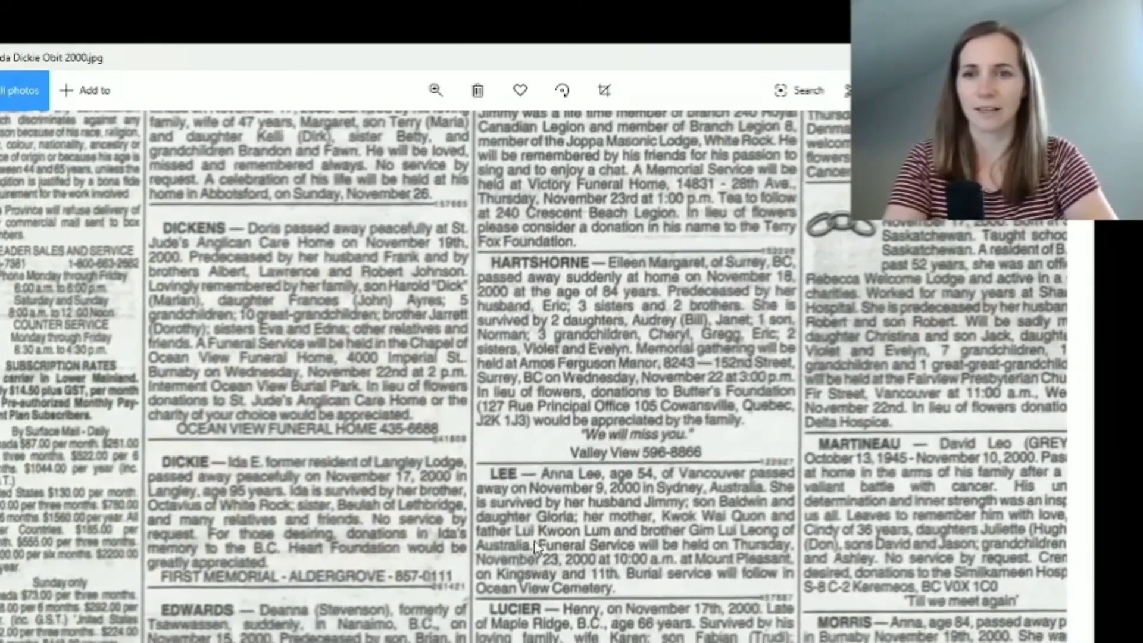
{"action": "left_click_drag", "start_coordinate": [395, 498], "coordinate": [455, 350]}
{"action": "left_click", "coordinate": [435, 91]}
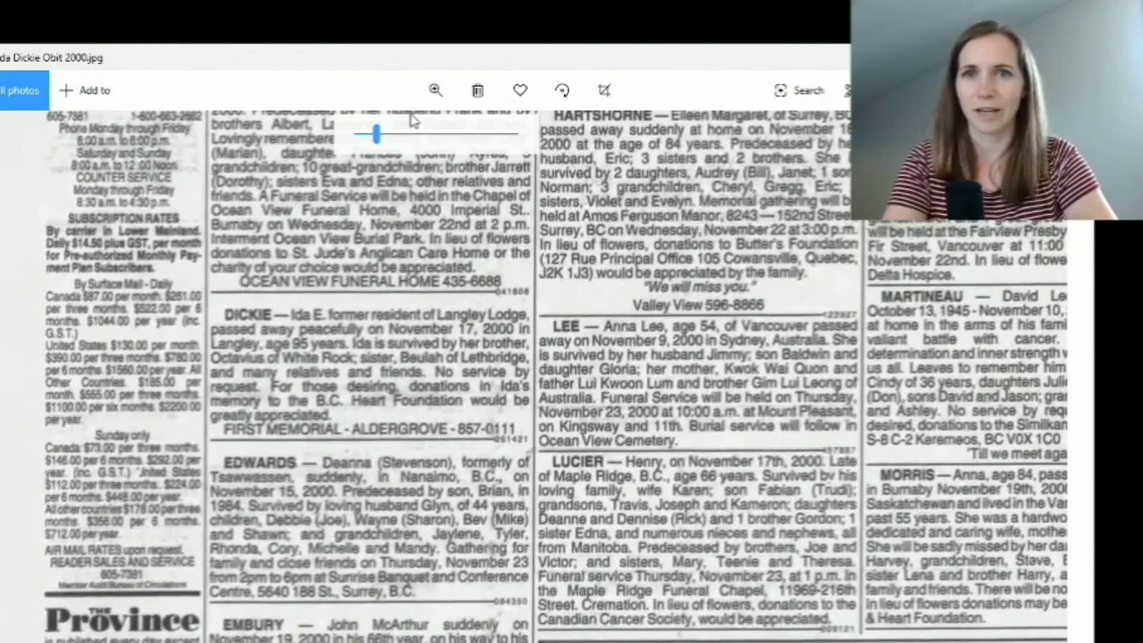
{"action": "left_click_drag", "start_coordinate": [381, 140], "coordinate": [398, 136]}
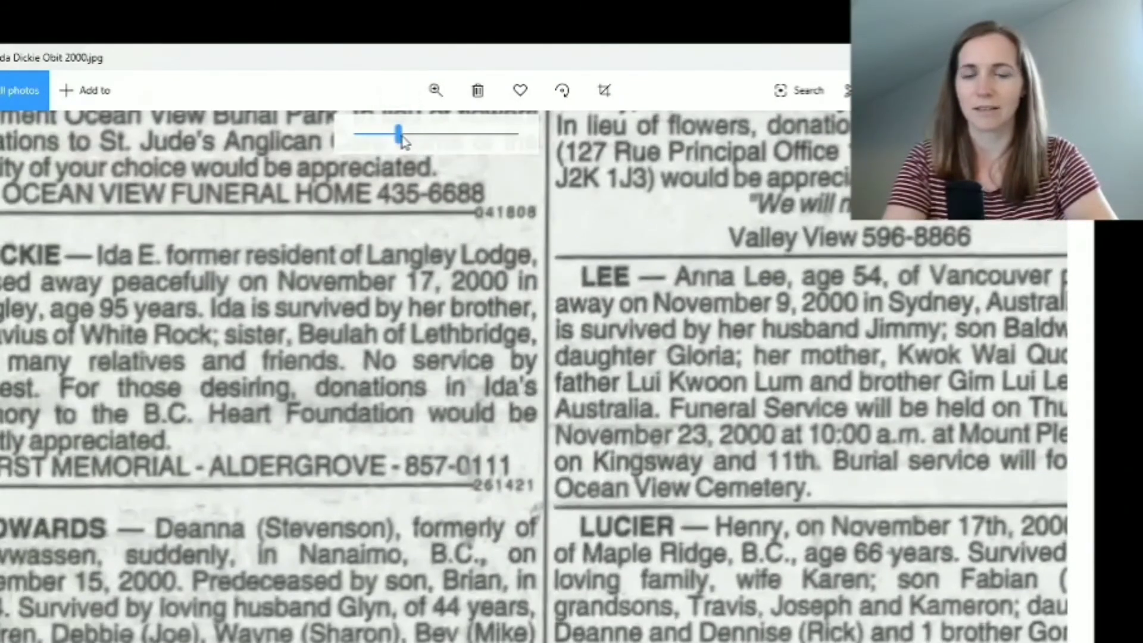
{"action": "left_click_drag", "start_coordinate": [340, 296], "coordinate": [460, 305]}
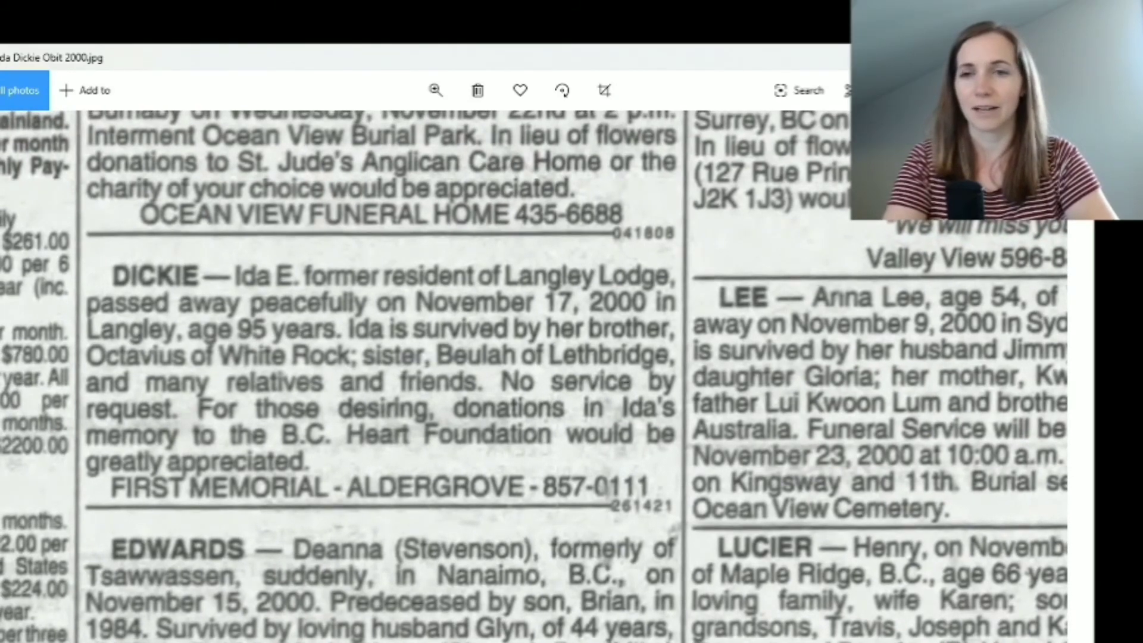
{"action": "key", "text": "alt+Tab"}
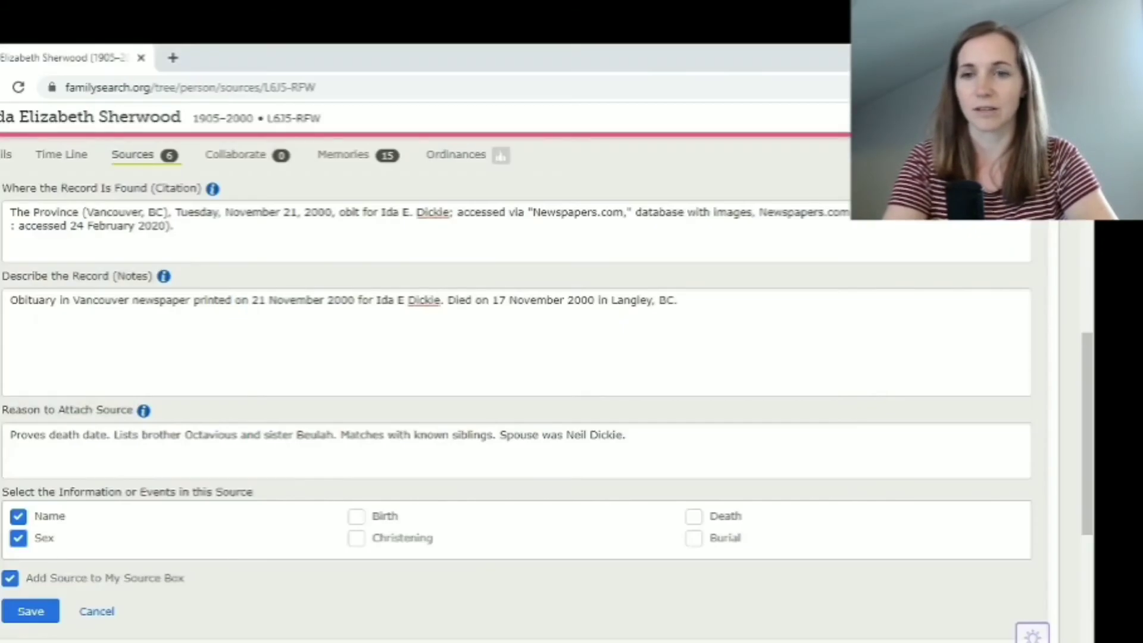
Add '95 years of age at time of death' to notes, note birth year matches, tag Birth and Death
{"action": "left_click", "coordinate": [690, 309]}
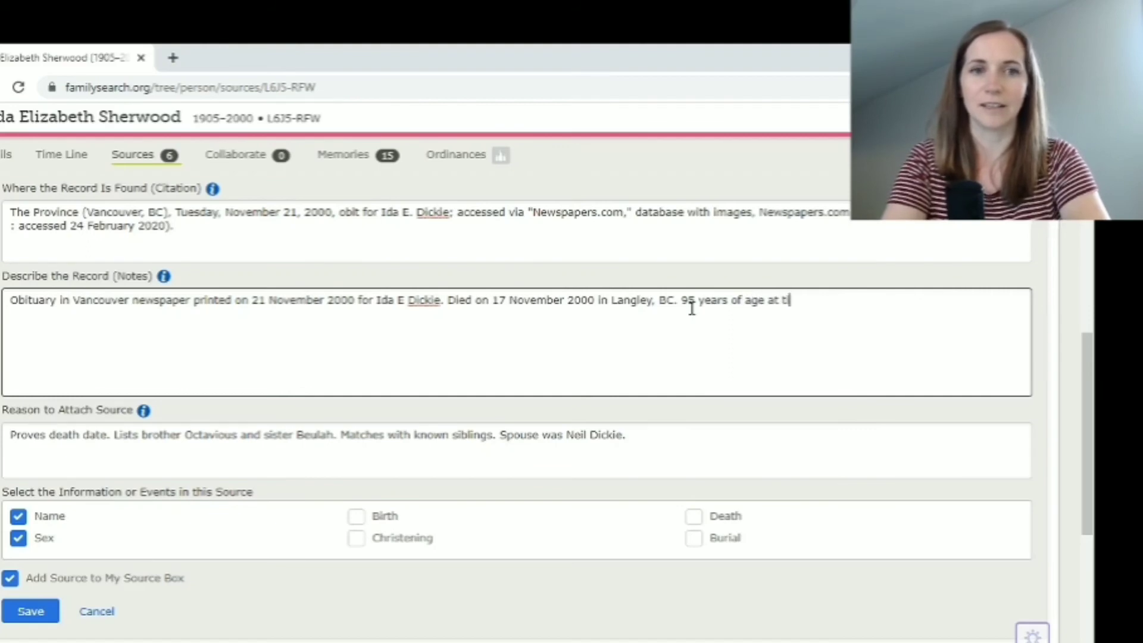
{"action": "type", "text": "ime of death."}
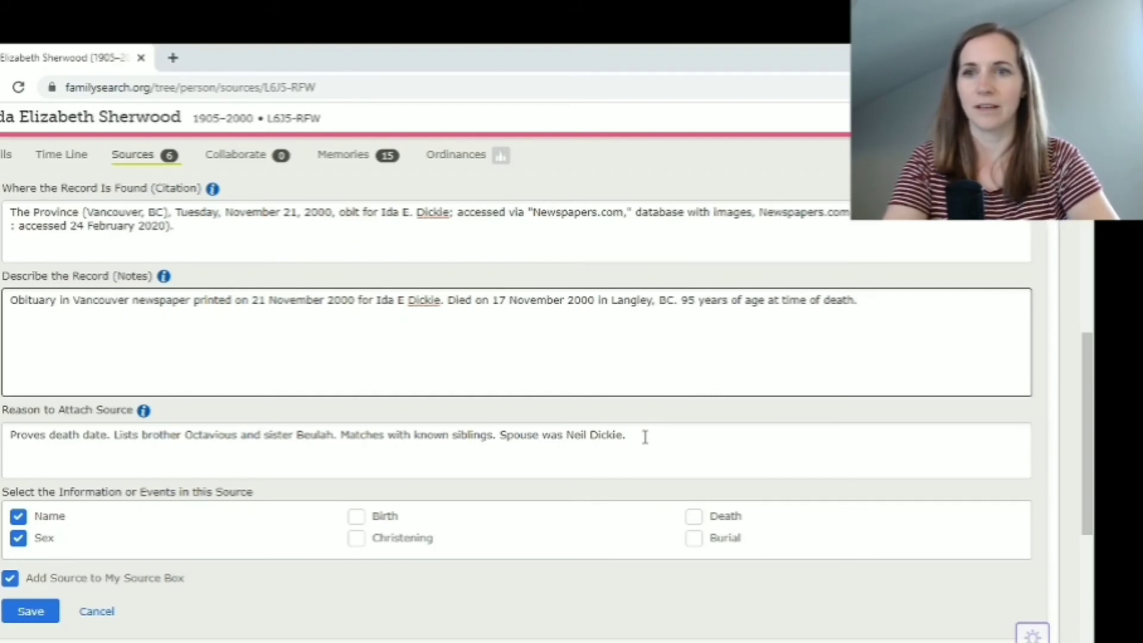
{"action": "left_click", "coordinate": [645, 437]}
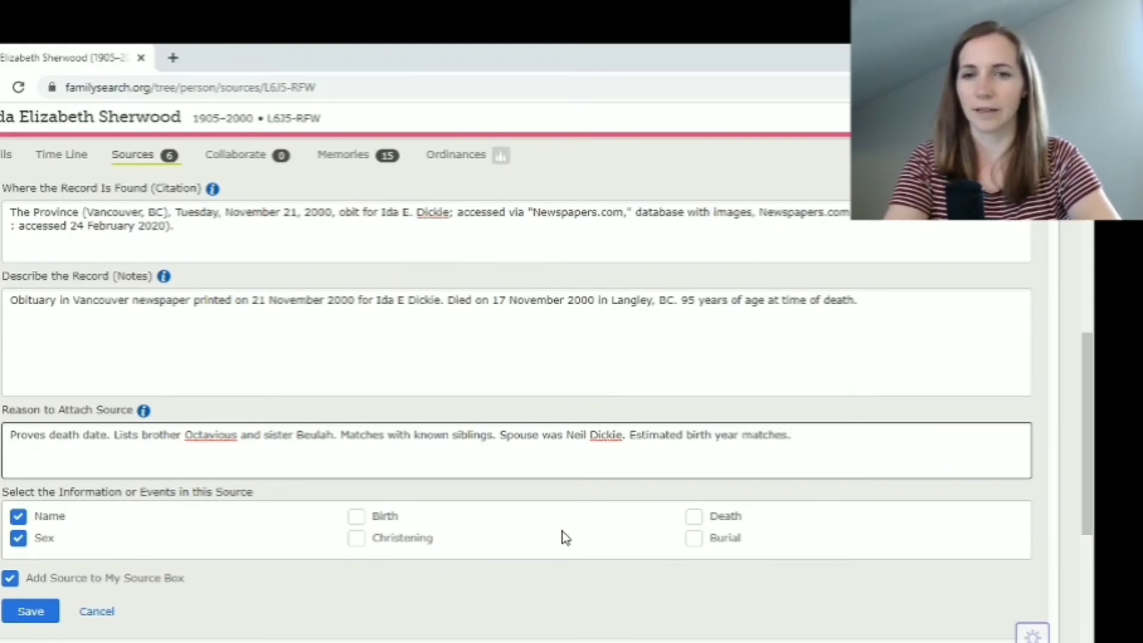
{"action": "left_click", "coordinate": [356, 518]}
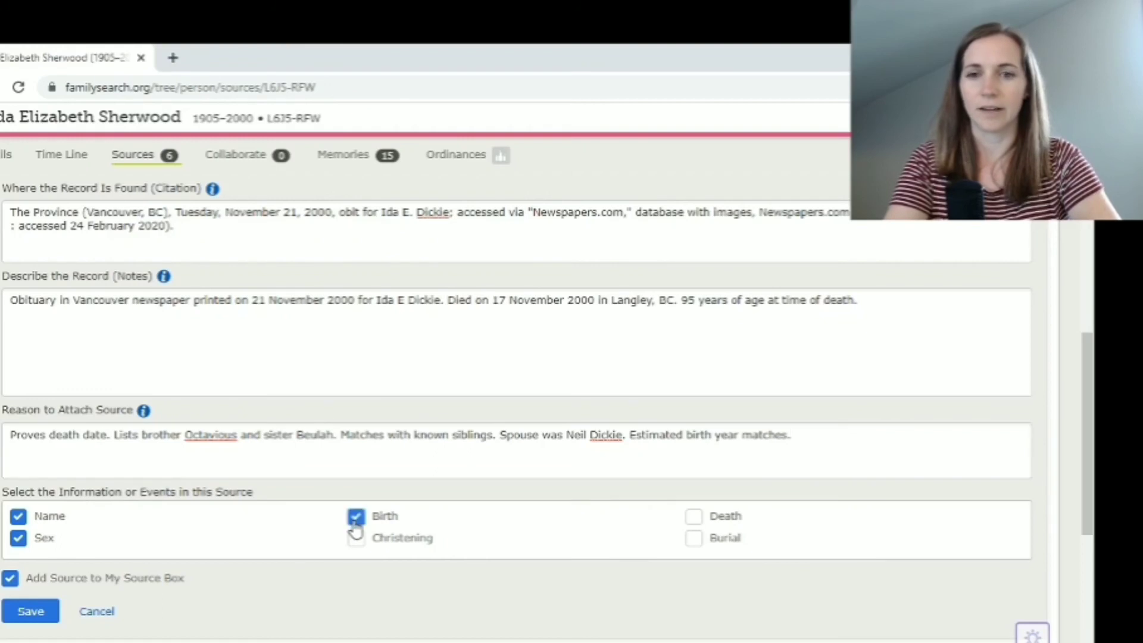
{"action": "left_click", "coordinate": [695, 523]}
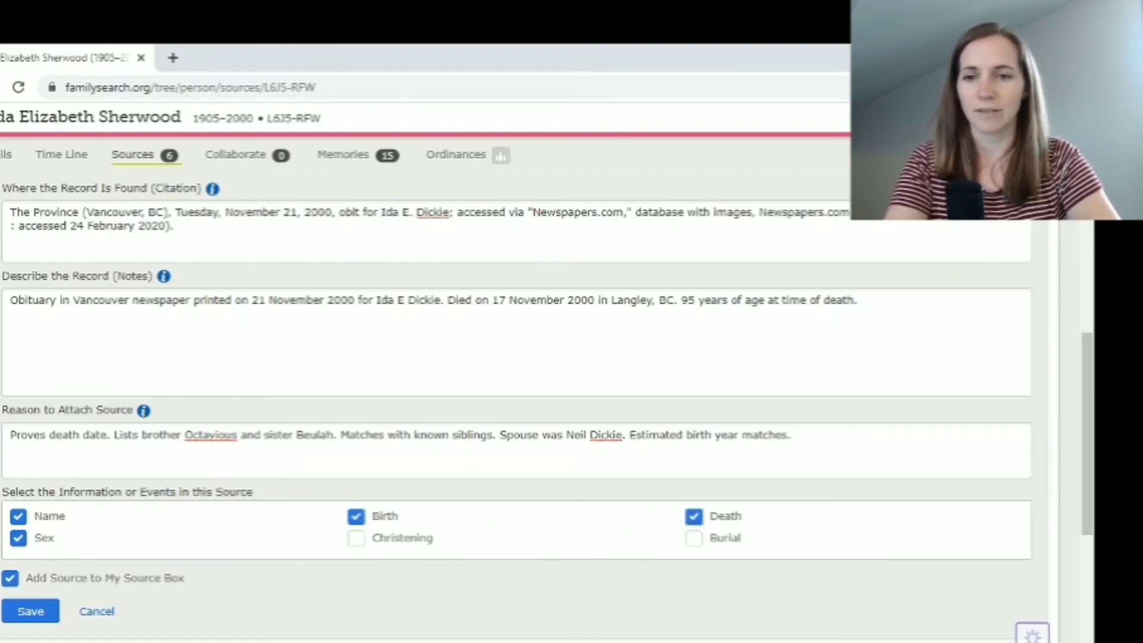
{"action": "key", "text": "alt+Tab"}
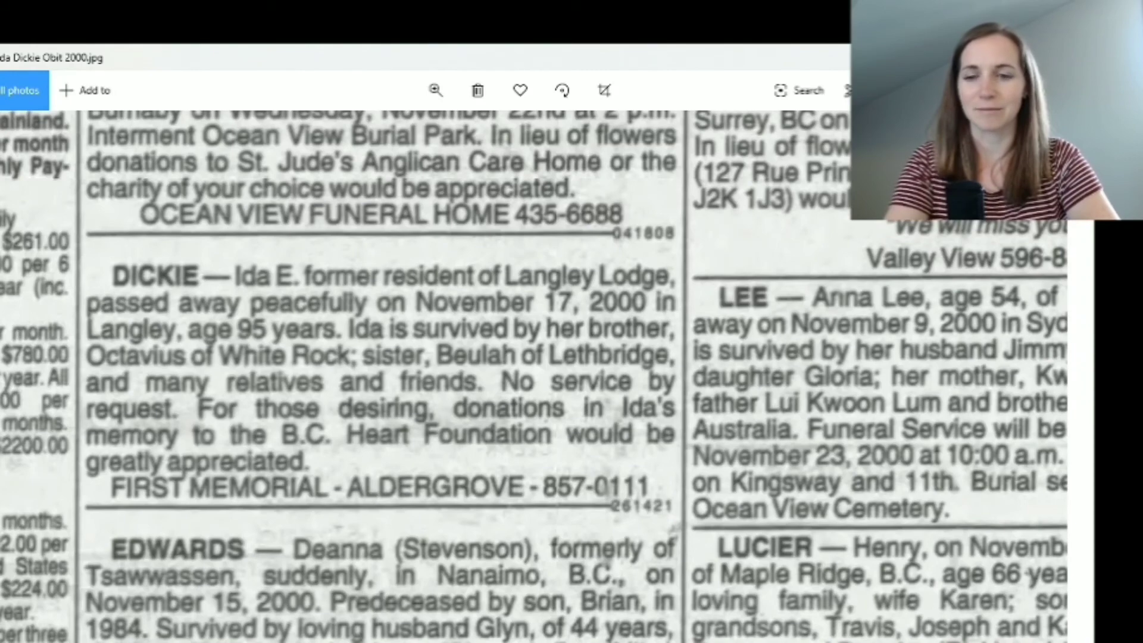
Save the obituary as a new source, bringing the source list to seven
{"action": "key", "text": "alt+Tab"}
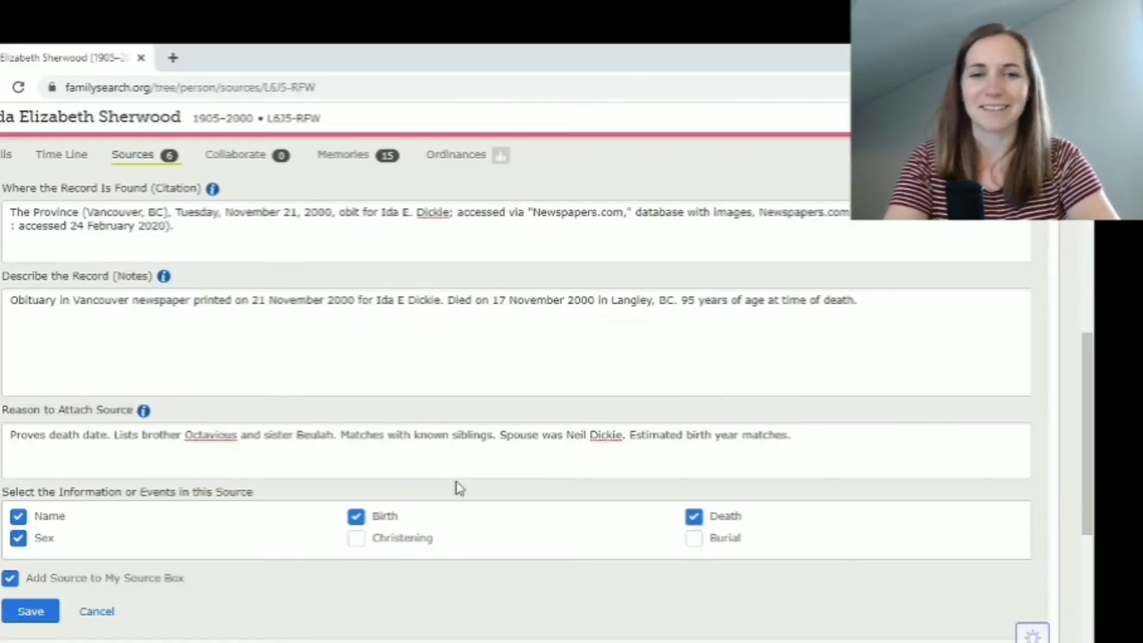
{"action": "scroll", "coordinate": [294, 582], "scroll_direction": "down", "scroll_amount": 2}
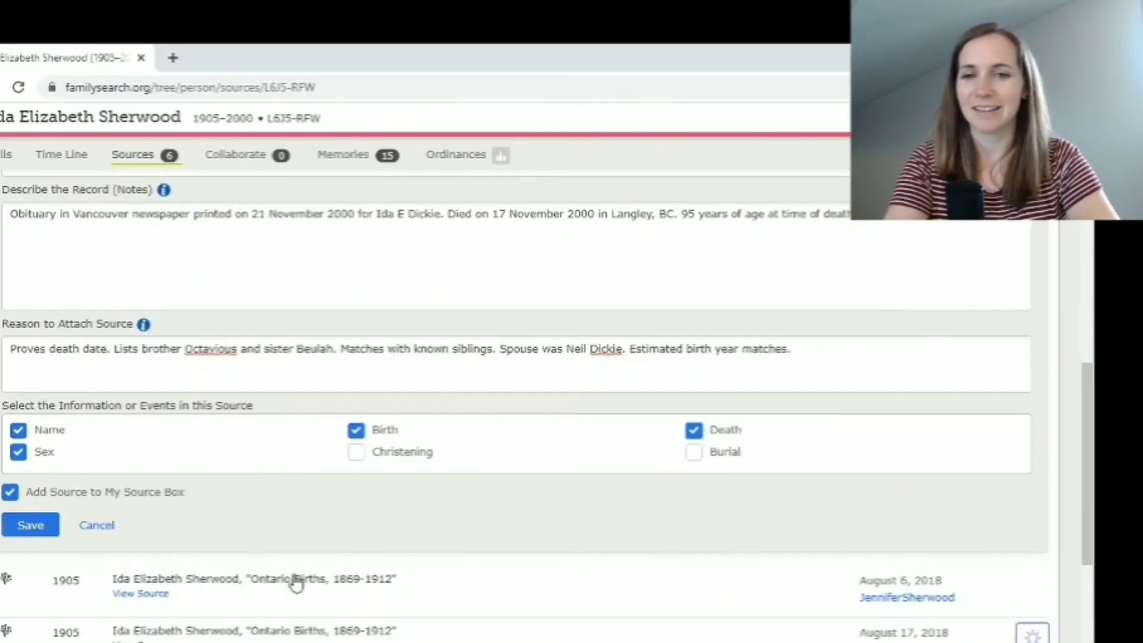
{"action": "left_click", "coordinate": [15, 528]}
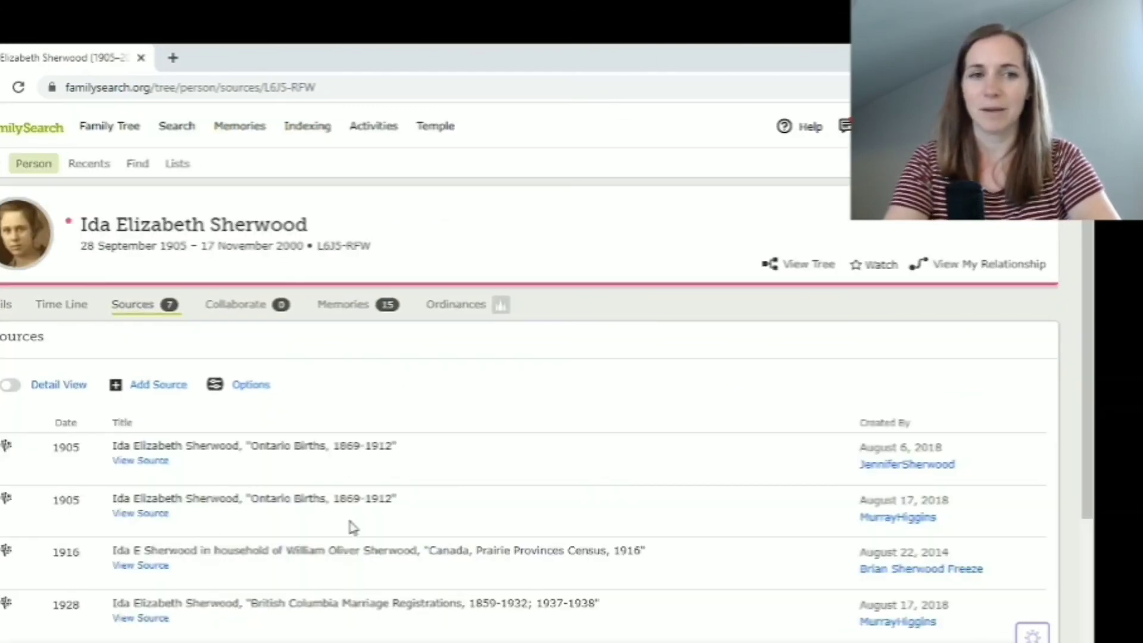
{"action": "scroll", "coordinate": [349, 526], "scroll_direction": "down", "scroll_amount": 3}
{"action": "scroll", "coordinate": [352, 529], "scroll_direction": "down", "scroll_amount": 1}
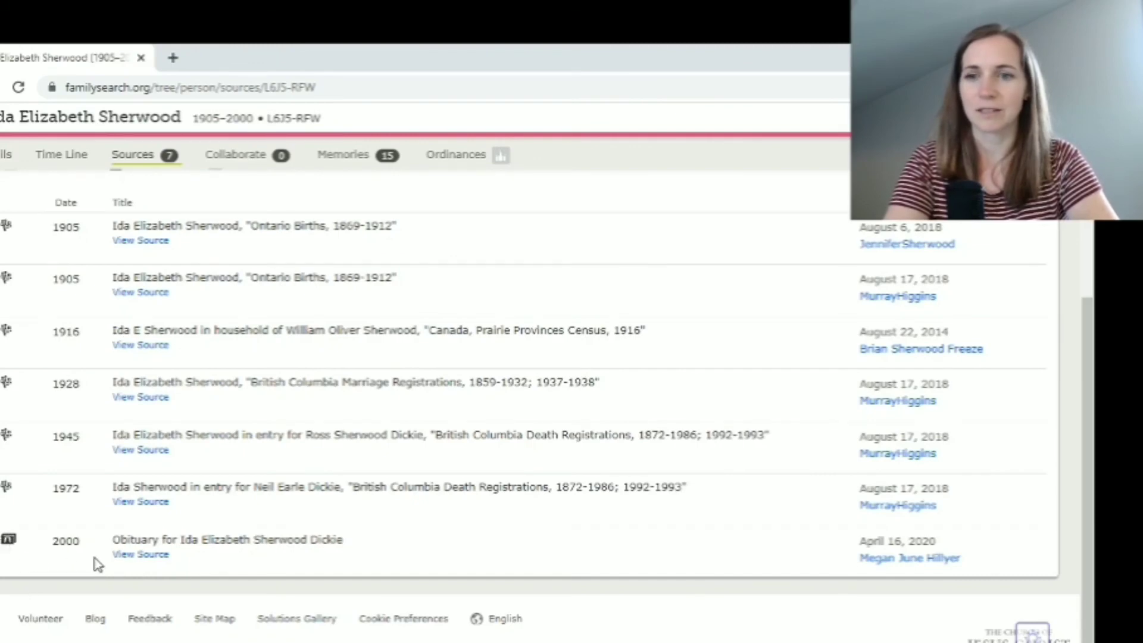
Expand the 2000 obituary source and open its attached memory in a new tab
{"action": "left_click", "coordinate": [143, 554]}
{"action": "scroll", "coordinate": [274, 569], "scroll_direction": "down", "scroll_amount": 5}
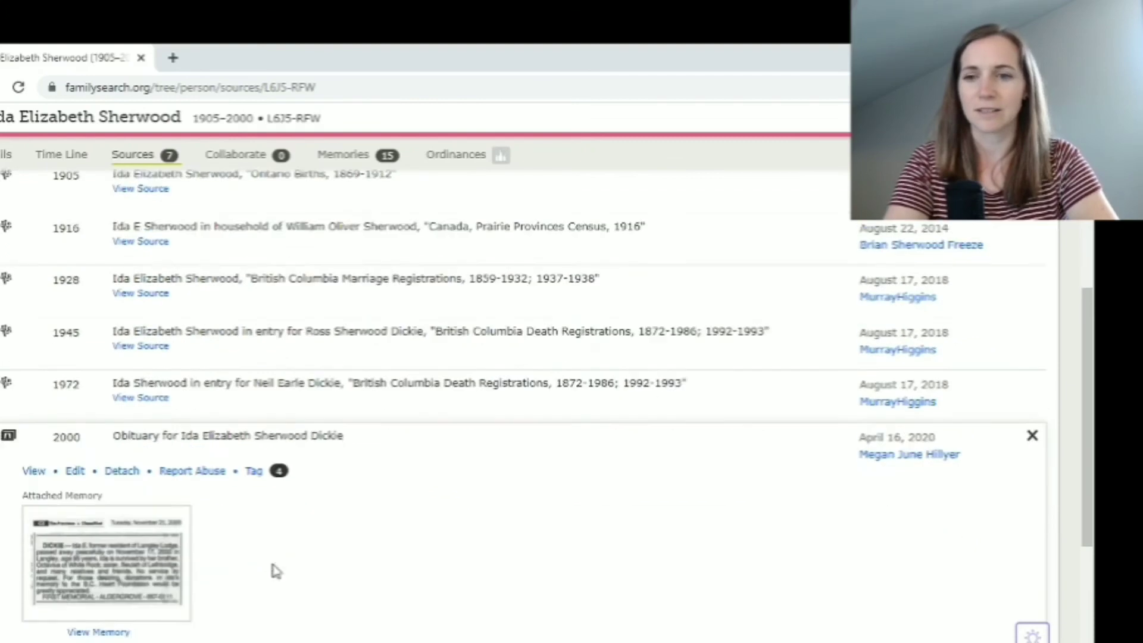
{"action": "scroll", "coordinate": [274, 569], "scroll_direction": "down", "scroll_amount": 1}
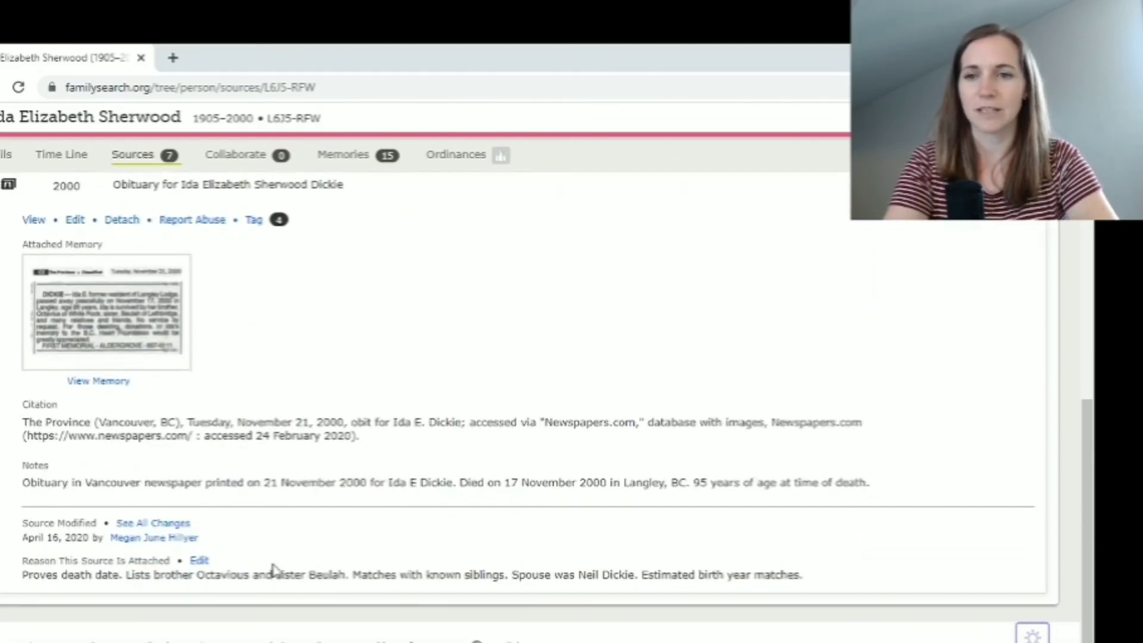
{"action": "left_click", "coordinate": [96, 387]}
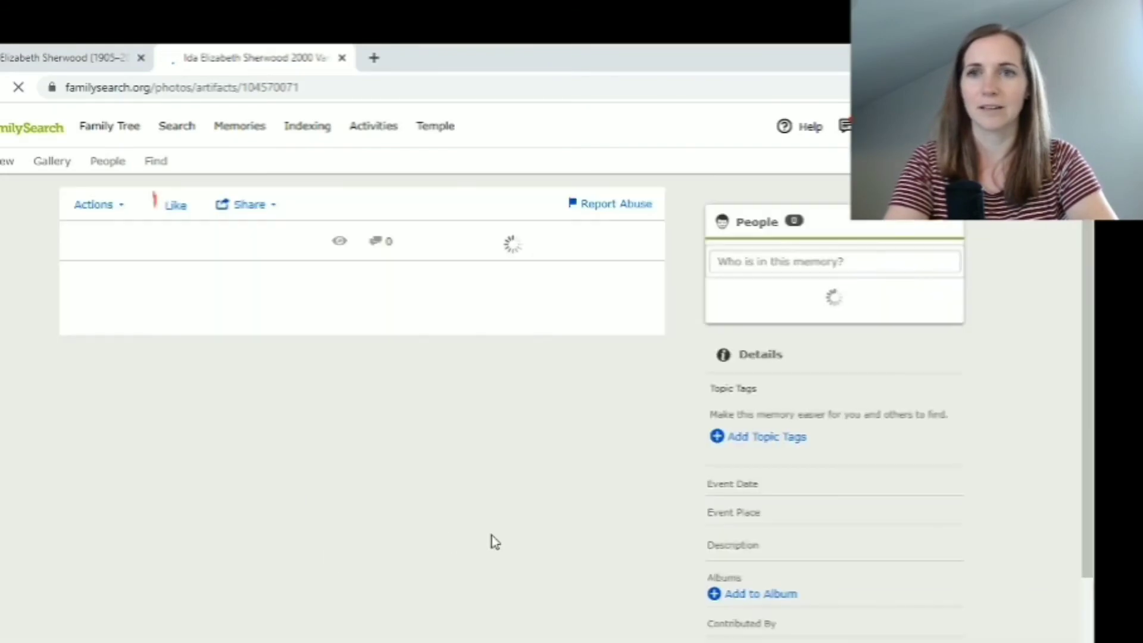
{"action": "scroll", "coordinate": [492, 535], "scroll_direction": "down", "scroll_amount": 5}
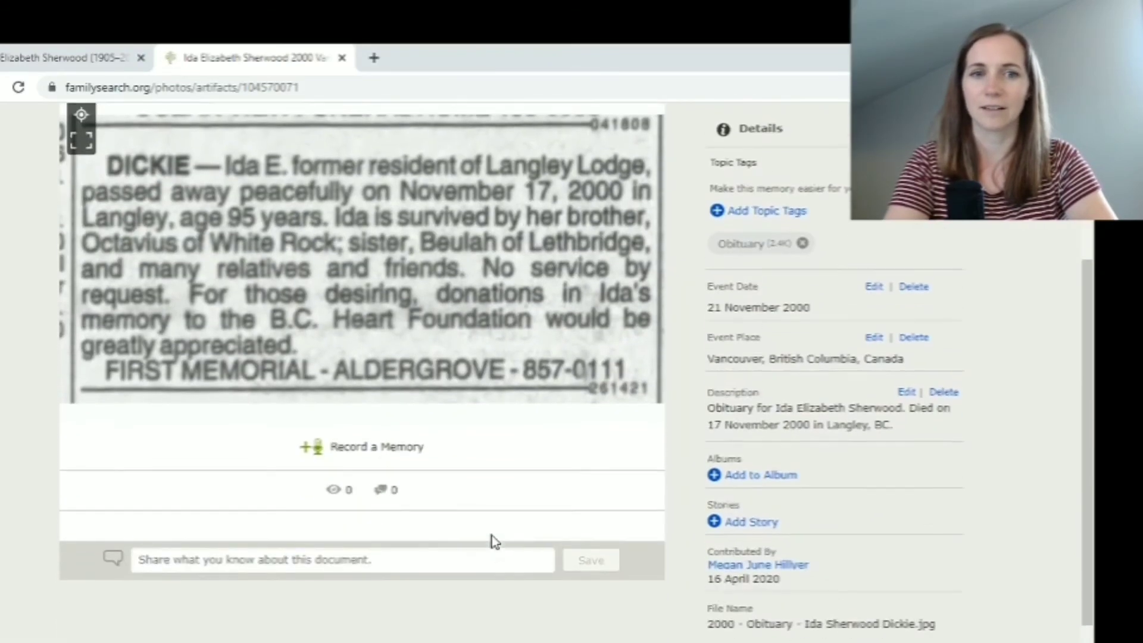